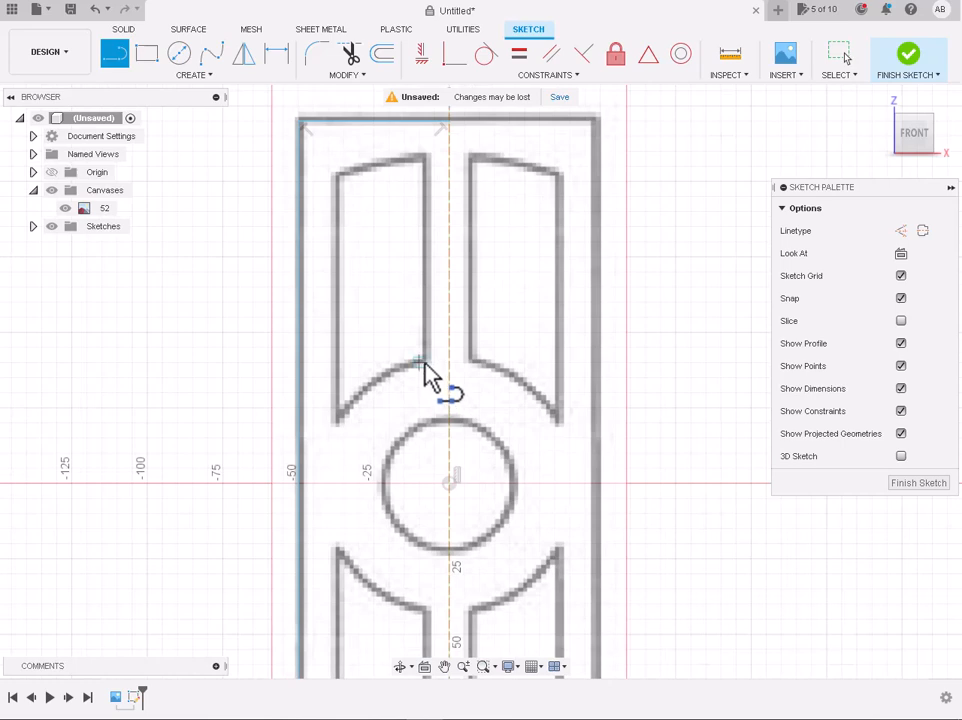
# Draw a vertical line about 249 cm long through the inner edges of the left door panels, extending past the door's top and bottom
pyautogui.scroll(-3, 425, 372)
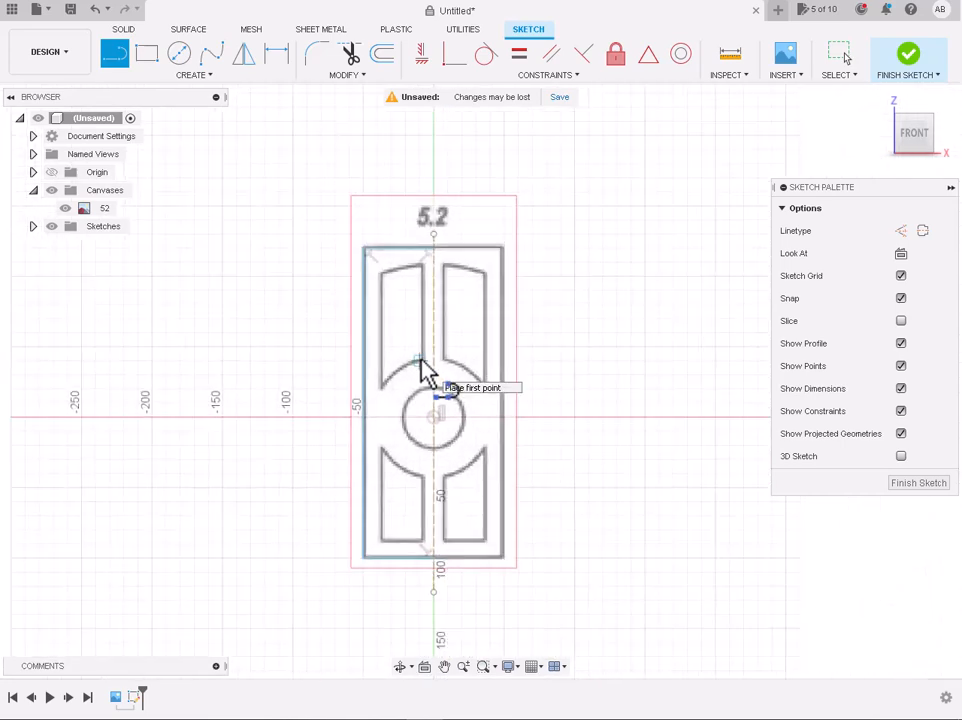
pyautogui.scroll(5, 425, 278)
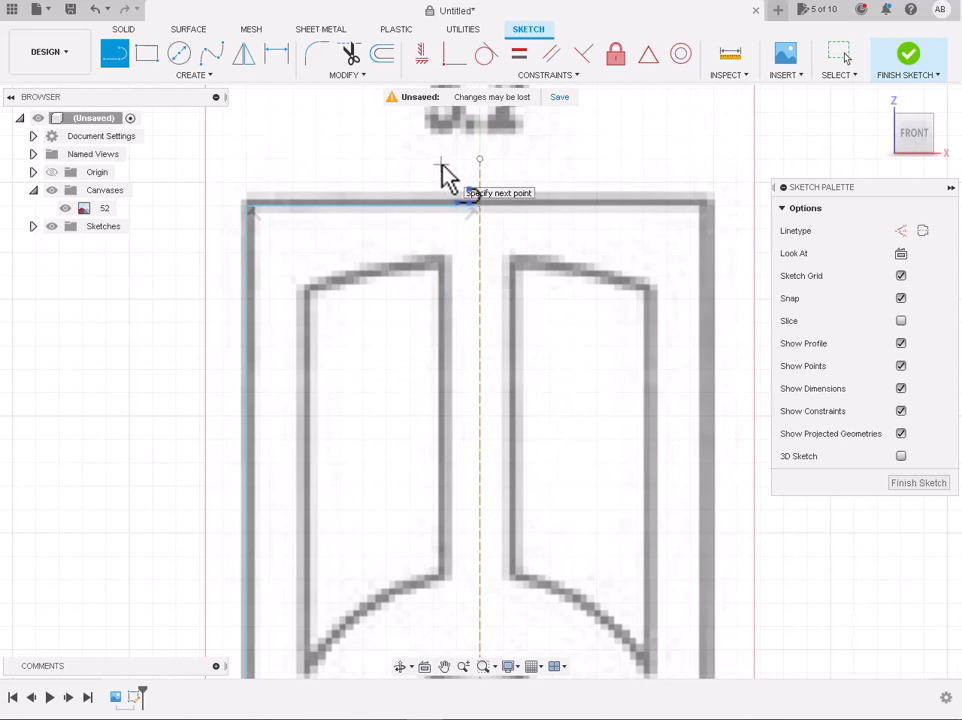
pyautogui.scroll(-7, 440, 163)
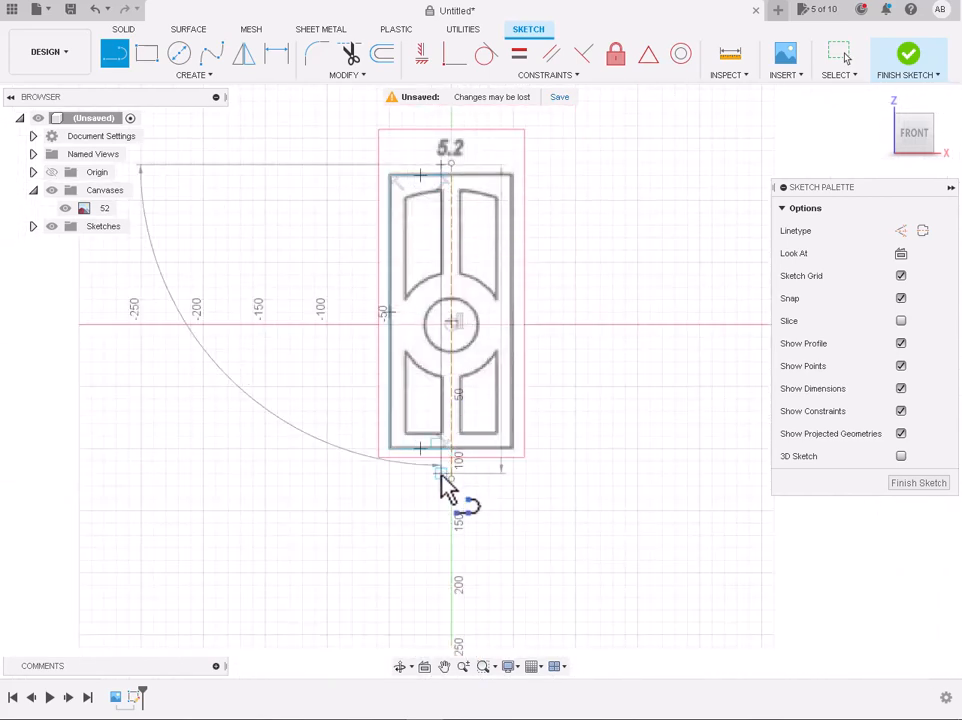
pyautogui.click(441, 477)
pyautogui.scroll(-2, 445, 485)
pyautogui.press('Escape')
# Convert the new vertical line along the left panels' inner edges to a construction line
pyautogui.scroll(8, 436, 361)
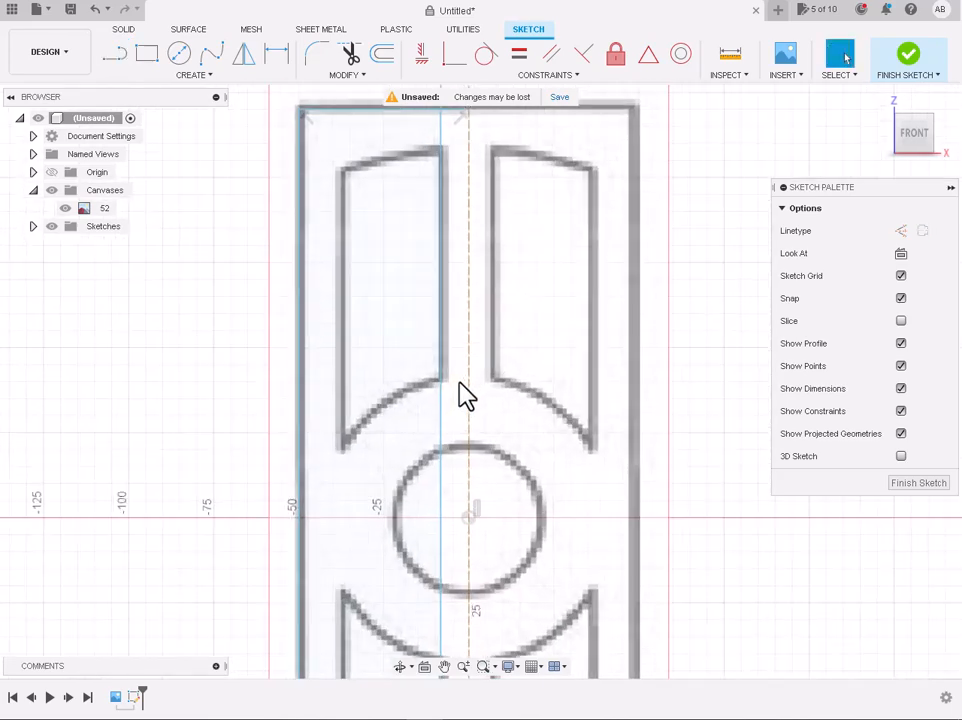
pyautogui.scroll(2, 447, 382)
pyautogui.scroll(-3, 447, 382)
pyautogui.click(443, 404)
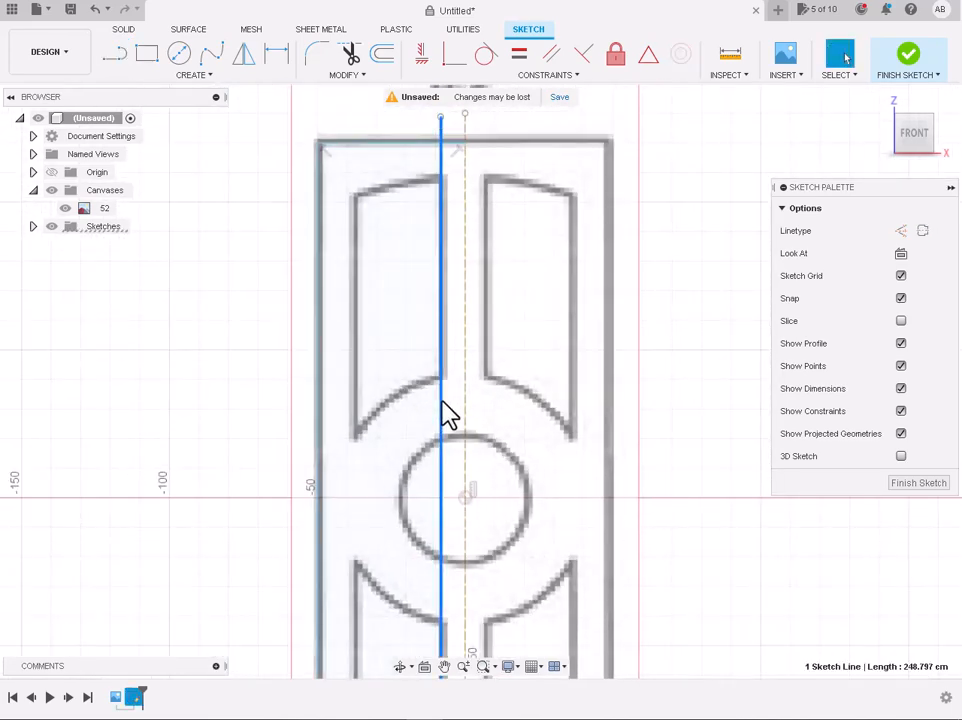
pyautogui.press('x')
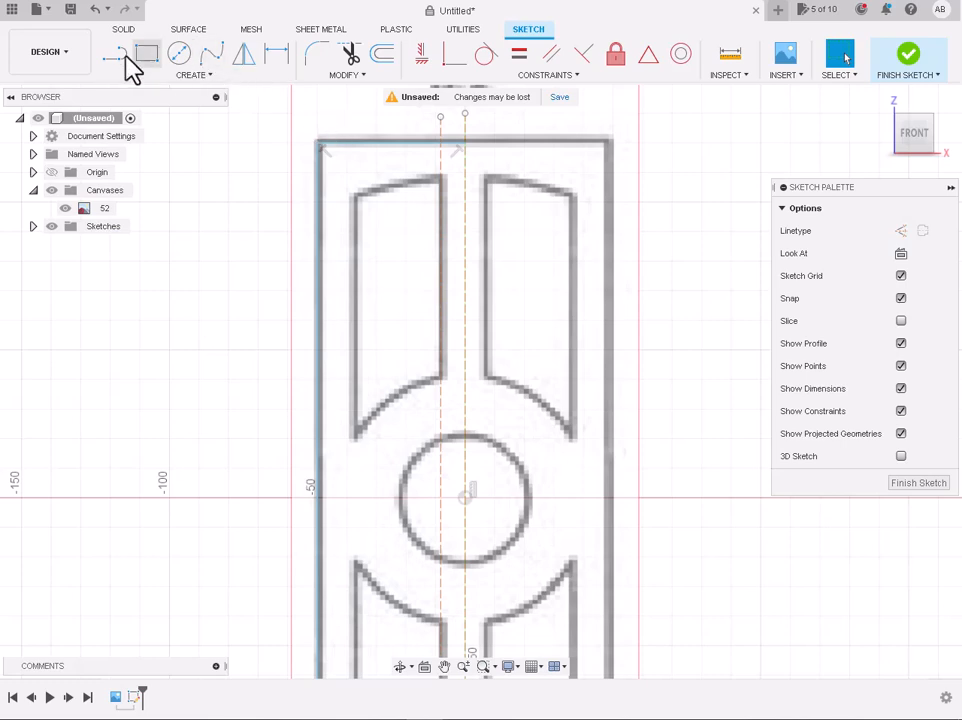
# Trace the upper-left panel's inner edge with a vertical line about 67 cm long on the construction line
pyautogui.click(116, 62)
pyautogui.scroll(1, 425, 168)
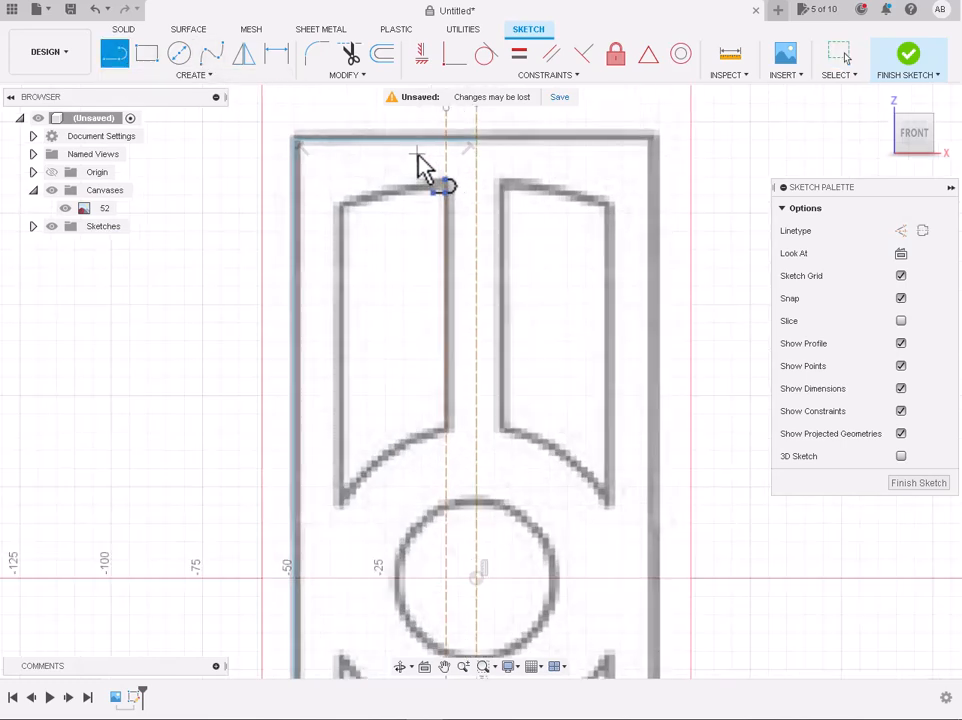
pyautogui.scroll(5, 449, 189)
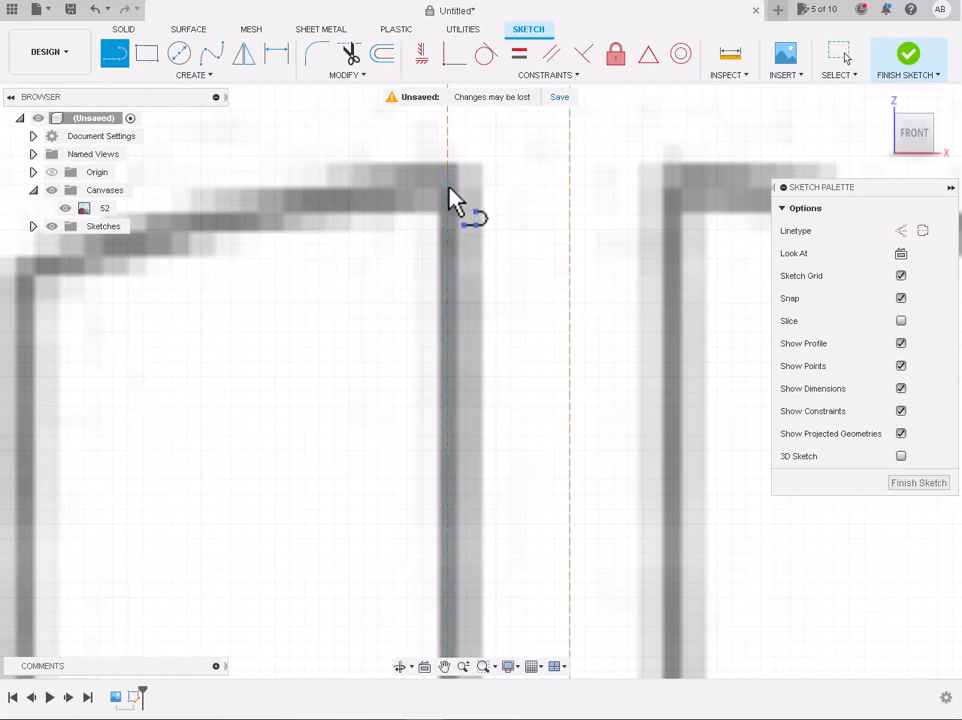
pyautogui.click(449, 196)
pyautogui.scroll(-6, 450, 198)
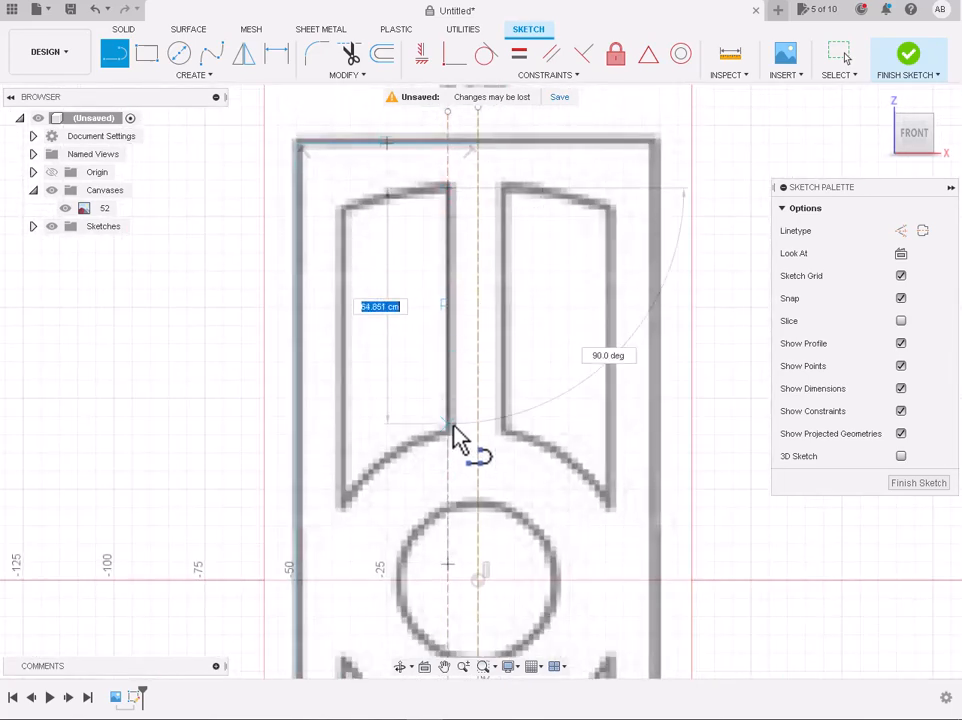
pyautogui.scroll(5, 452, 440)
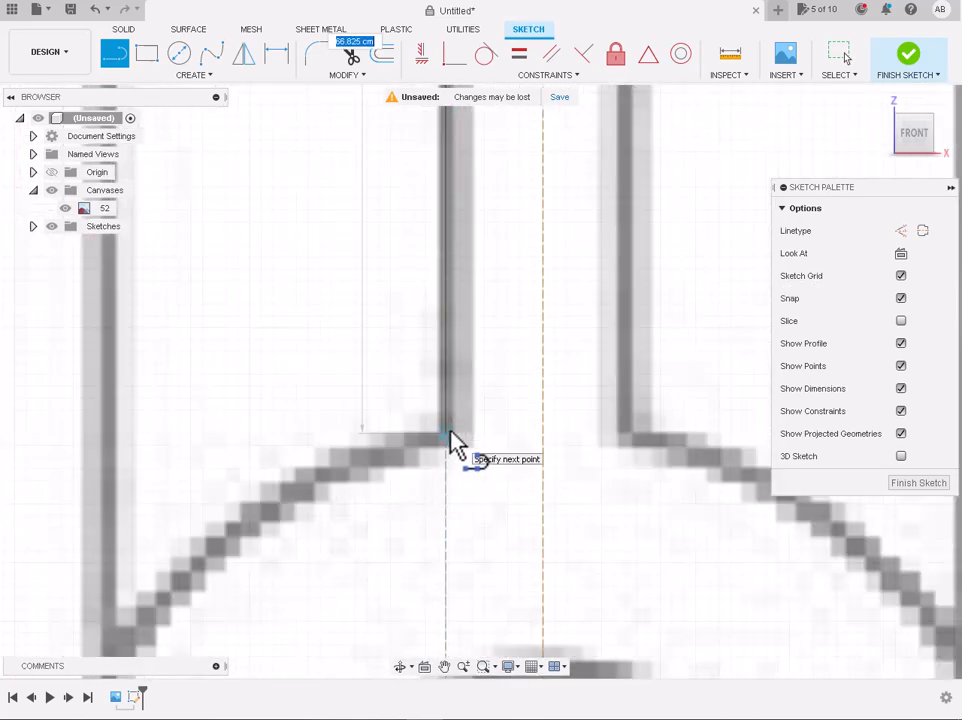
pyautogui.doubleClick(452, 438)
pyautogui.scroll(-3, 452, 440)
pyautogui.scroll(-5, 449, 436)
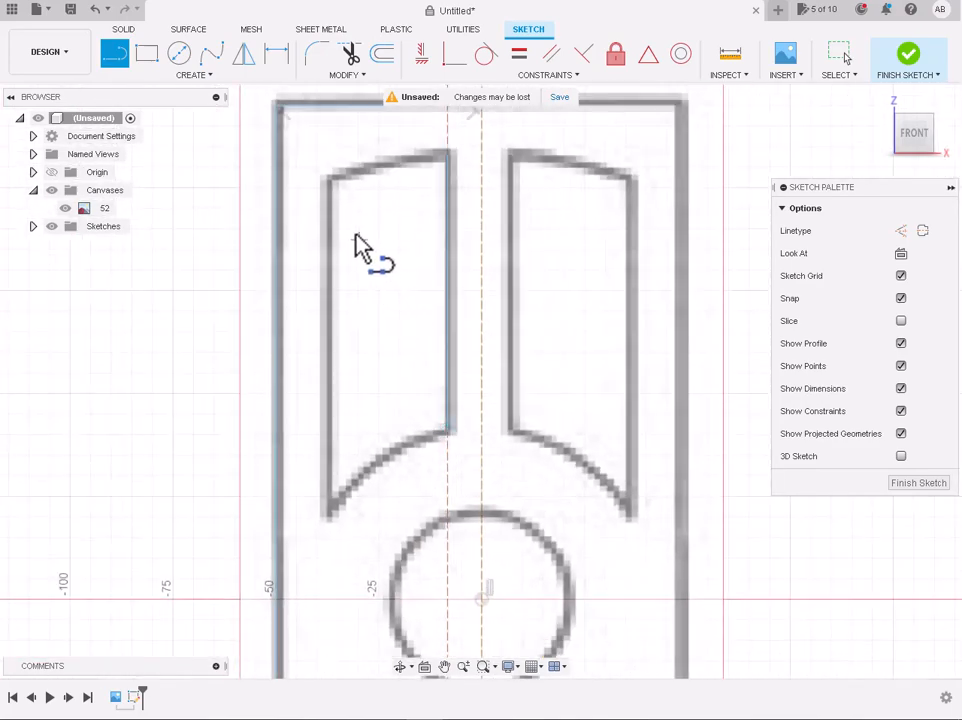
# Trace the upper-left panel's outer edge with a vertical line from its top corner down to its lower tip
pyautogui.scroll(6, 336, 195)
pyautogui.scroll(2, 340, 198)
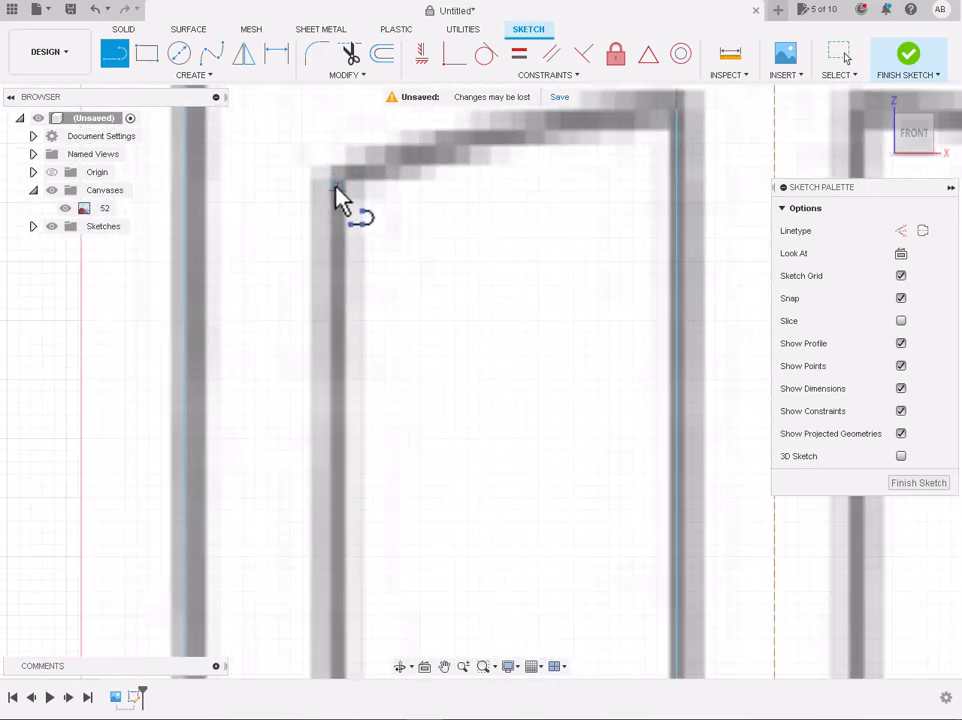
pyautogui.click(337, 184)
pyautogui.scroll(-4, 336, 190)
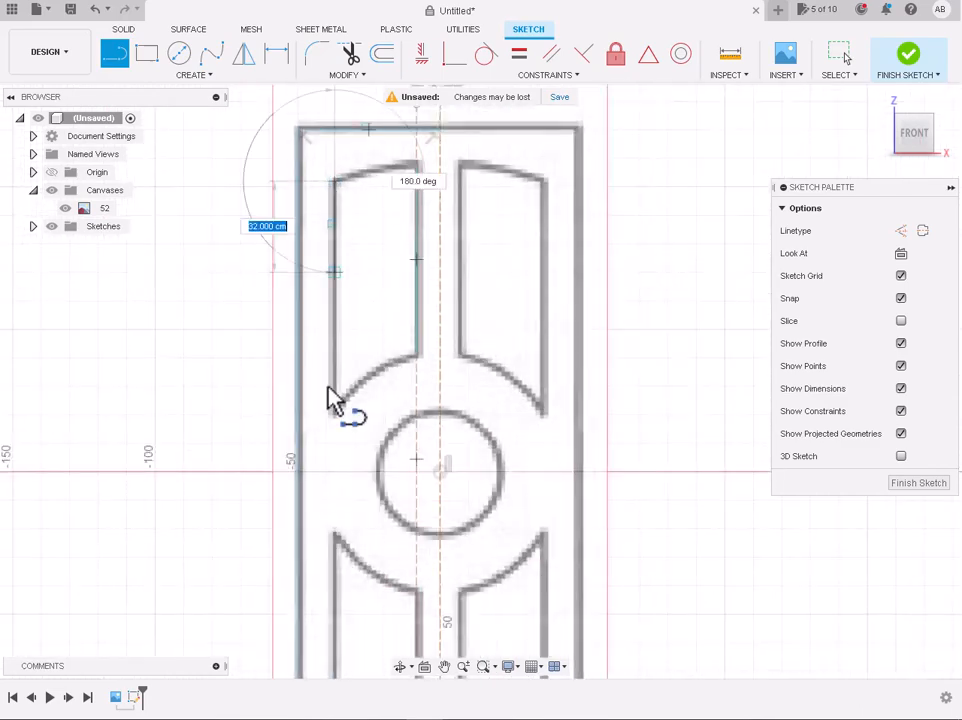
pyautogui.scroll(4, 335, 405)
pyautogui.click(368, 480)
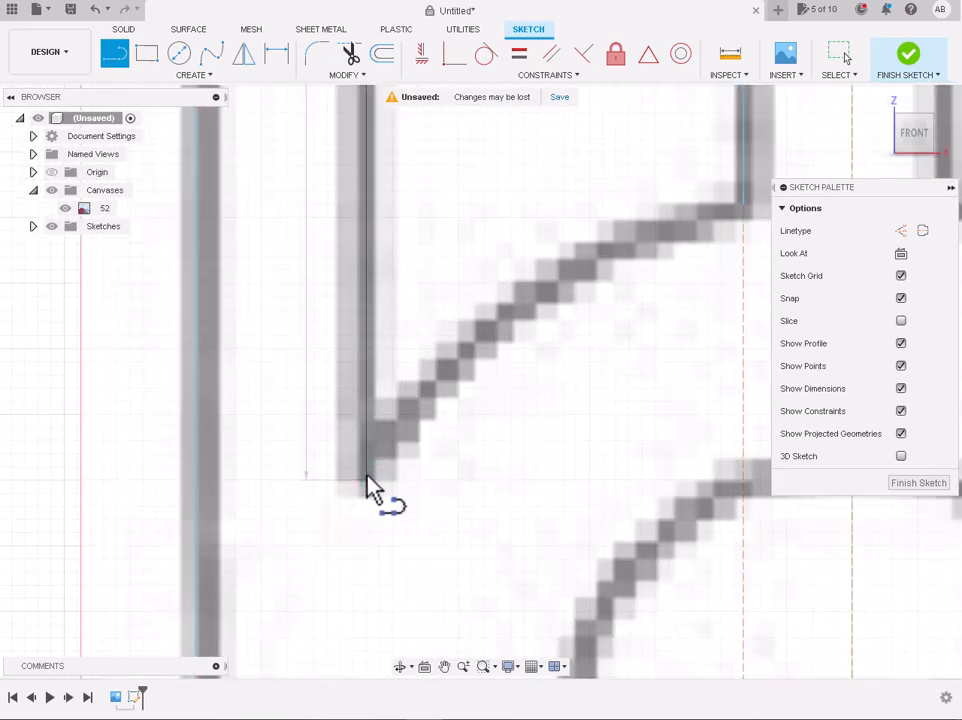
pyautogui.scroll(-5, 368, 480)
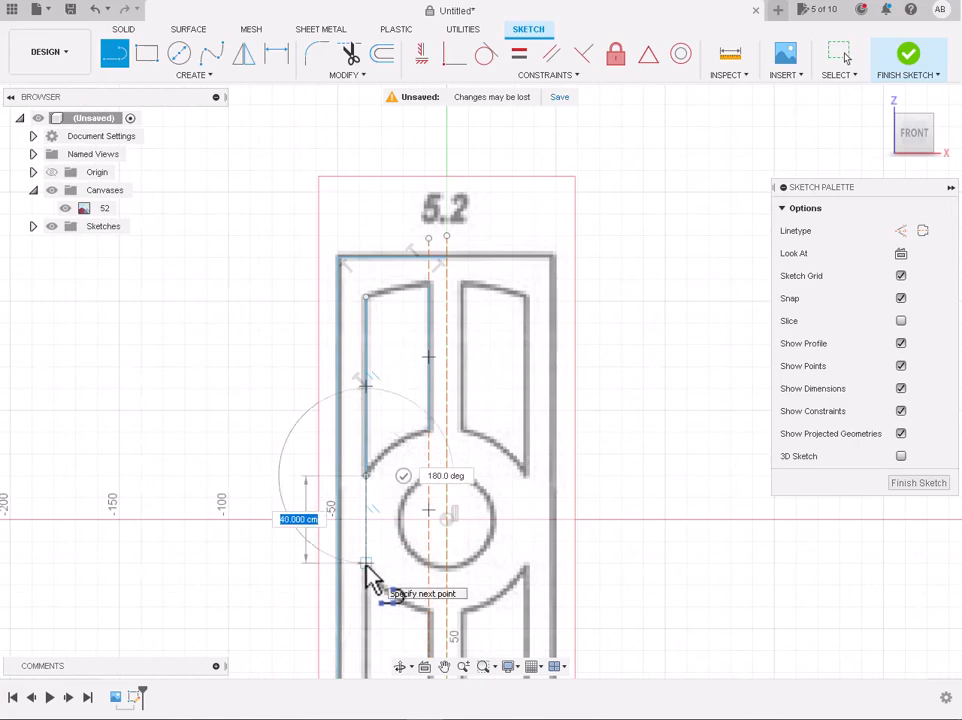
pyautogui.scroll(5, 368, 578)
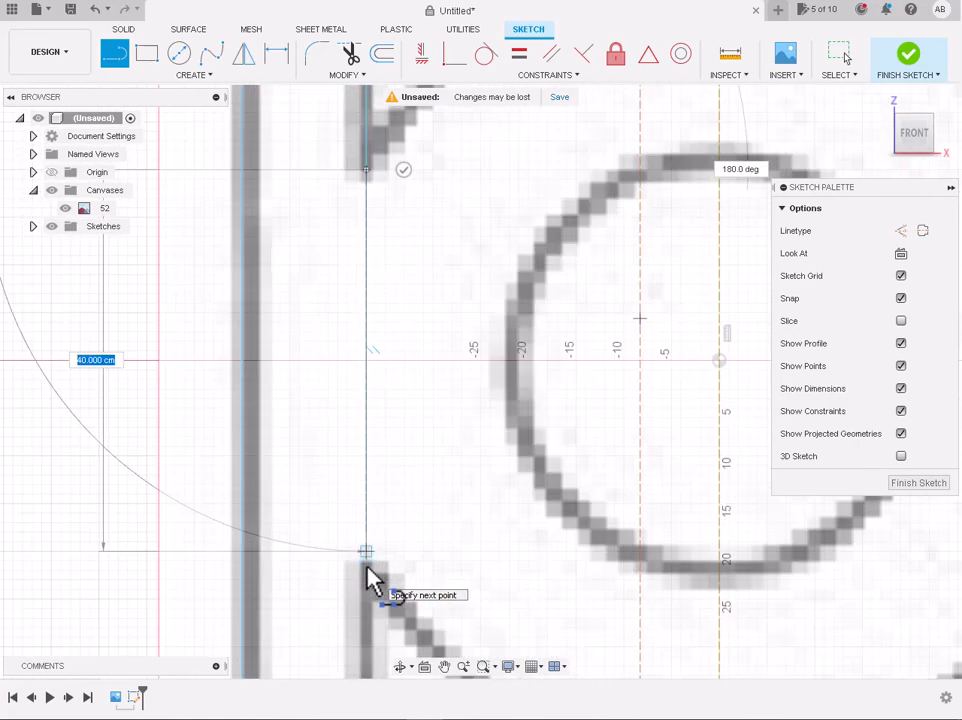
pyautogui.click(366, 570)
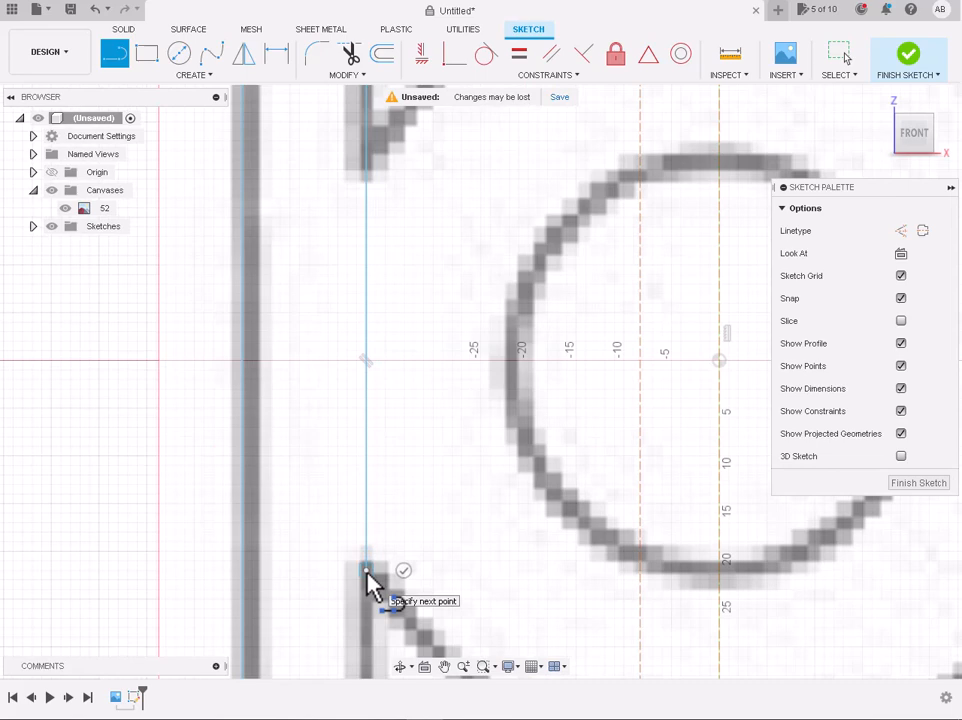
pyautogui.press('Escape')
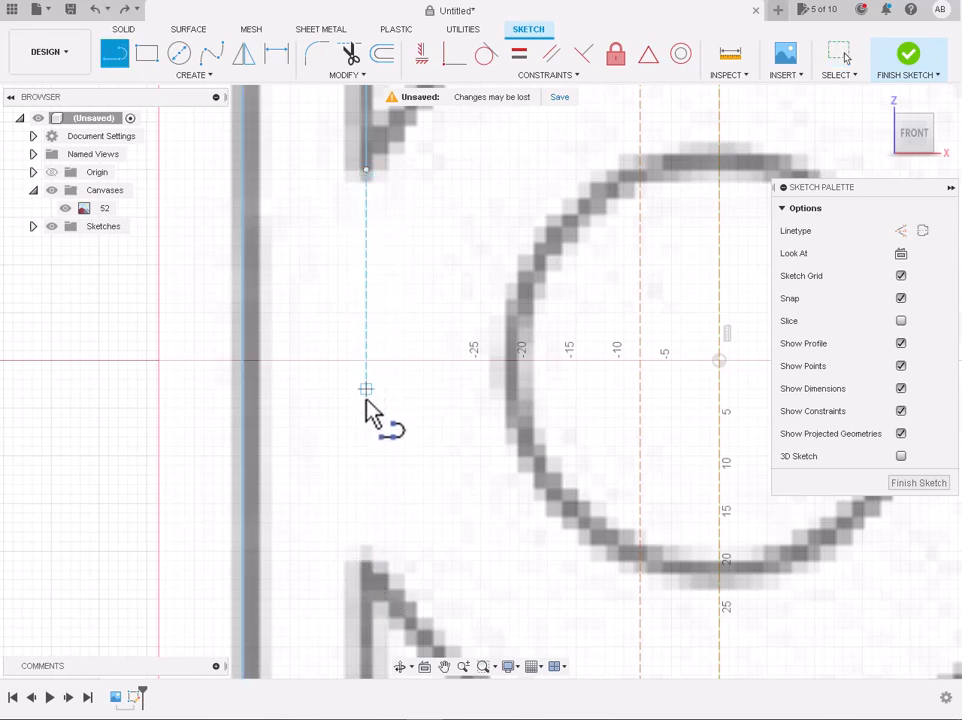
# Trace the lower-left panel's outer edge with a vertical line from its upper tip down to its bottom corner
pyautogui.click(366, 563)
pyautogui.scroll(-10, 362, 565)
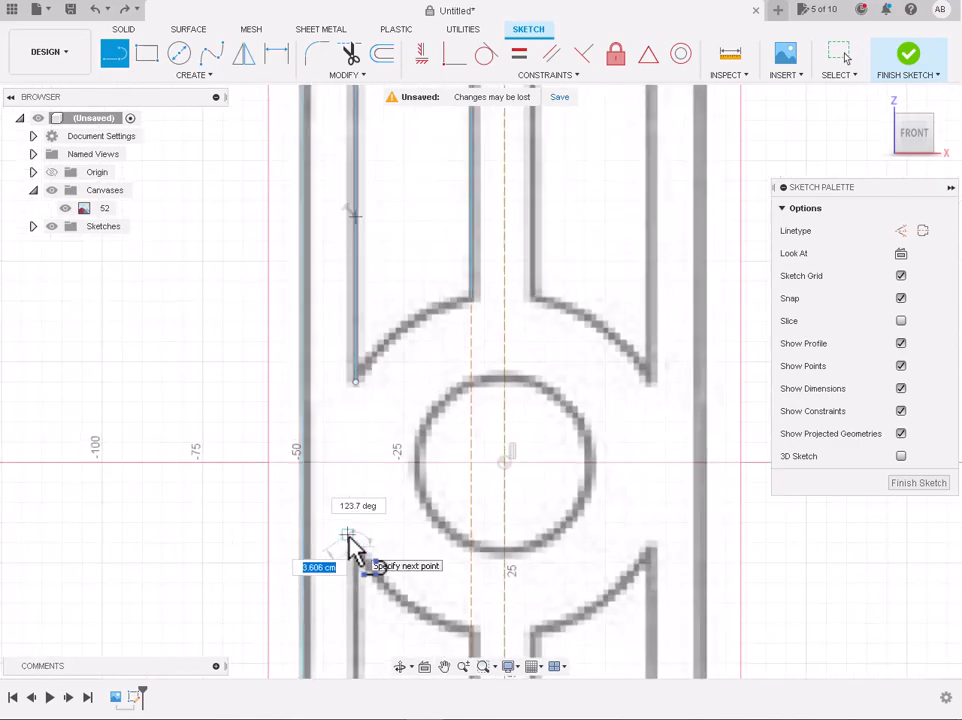
pyautogui.scroll(10, 350, 548)
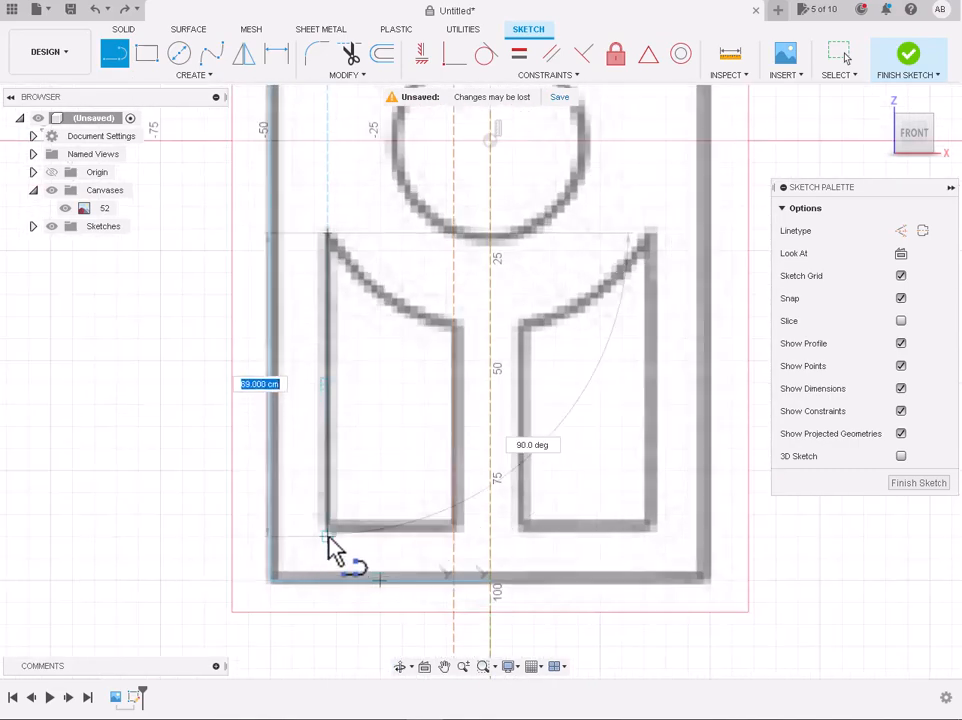
pyautogui.scroll(-5, 330, 537)
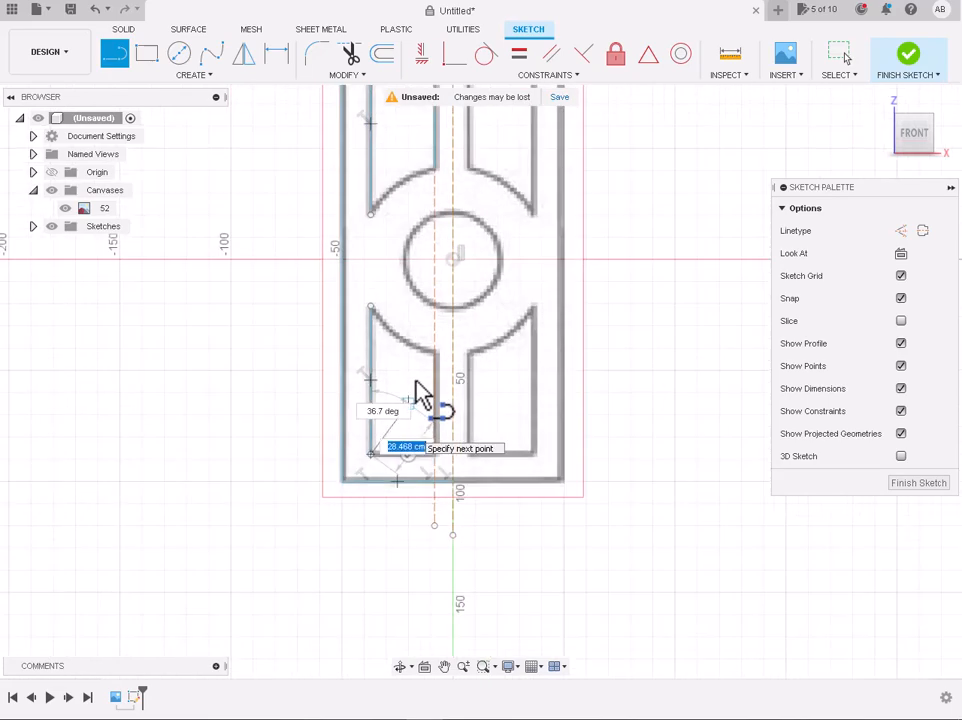
pyautogui.scroll(8, 425, 392)
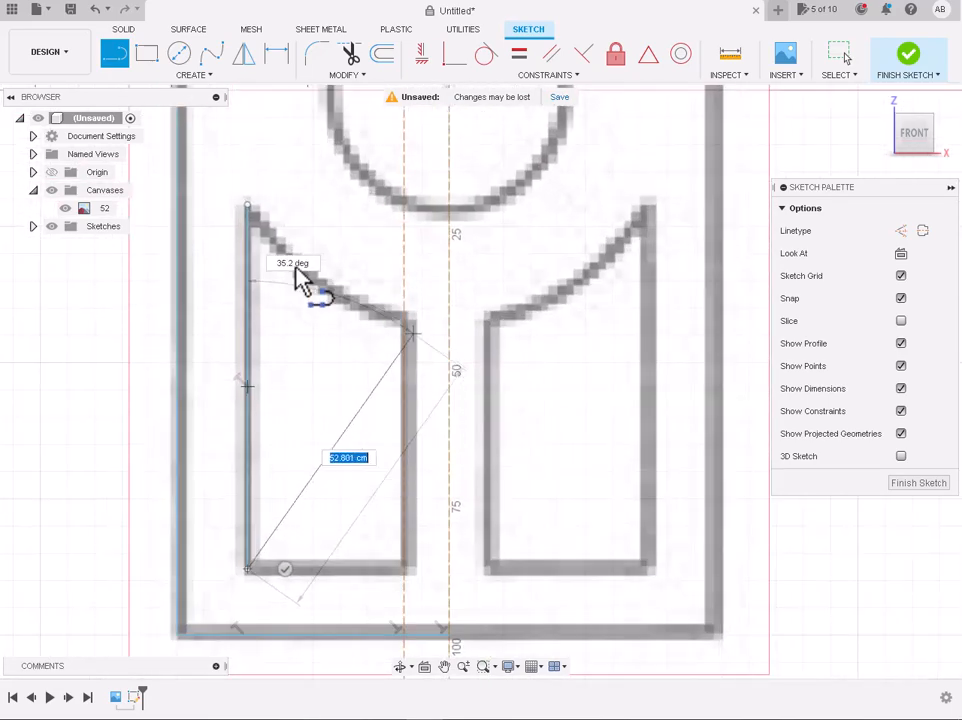
pyautogui.press('Escape')
# Trace the lower-left panel's inner edge with a vertical line about 46 cm long on the construction line
pyautogui.click(116, 56)
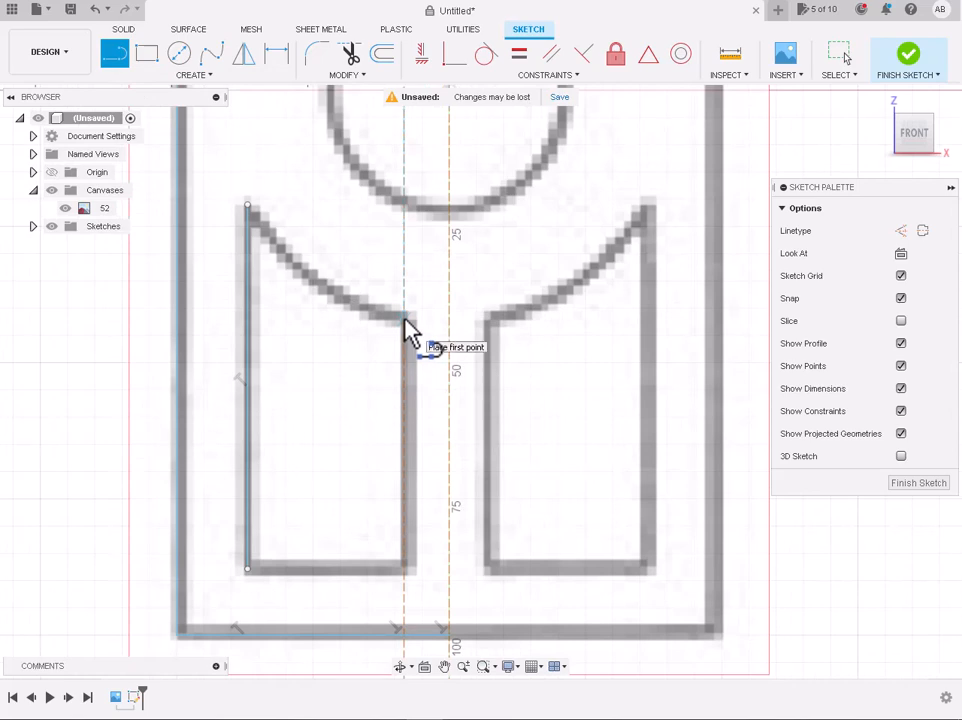
pyautogui.click(405, 320)
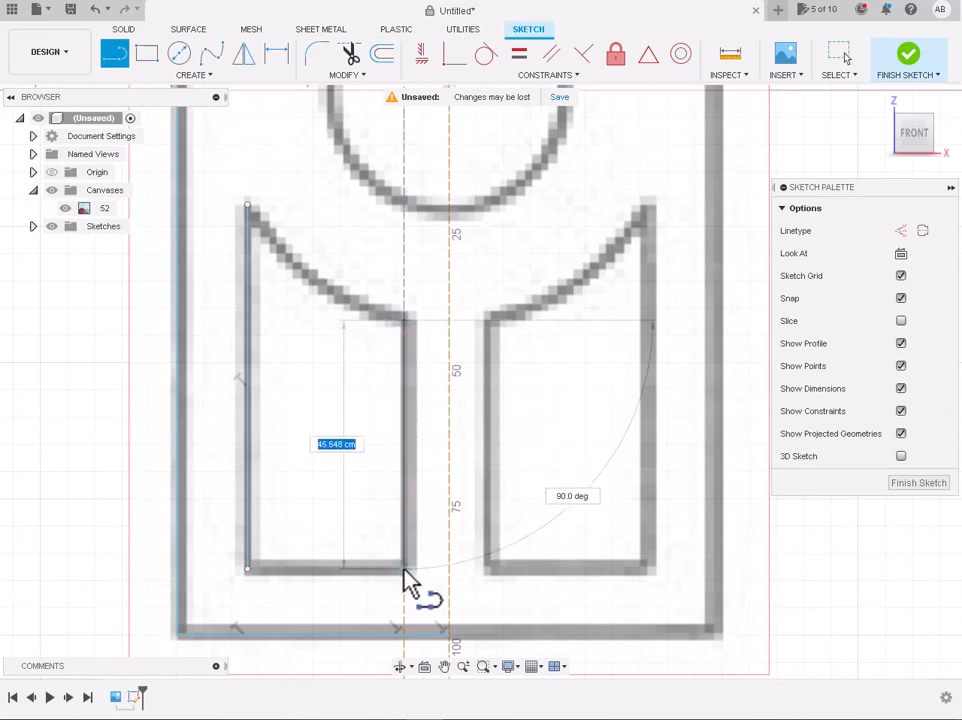
pyautogui.scroll(5, 404, 576)
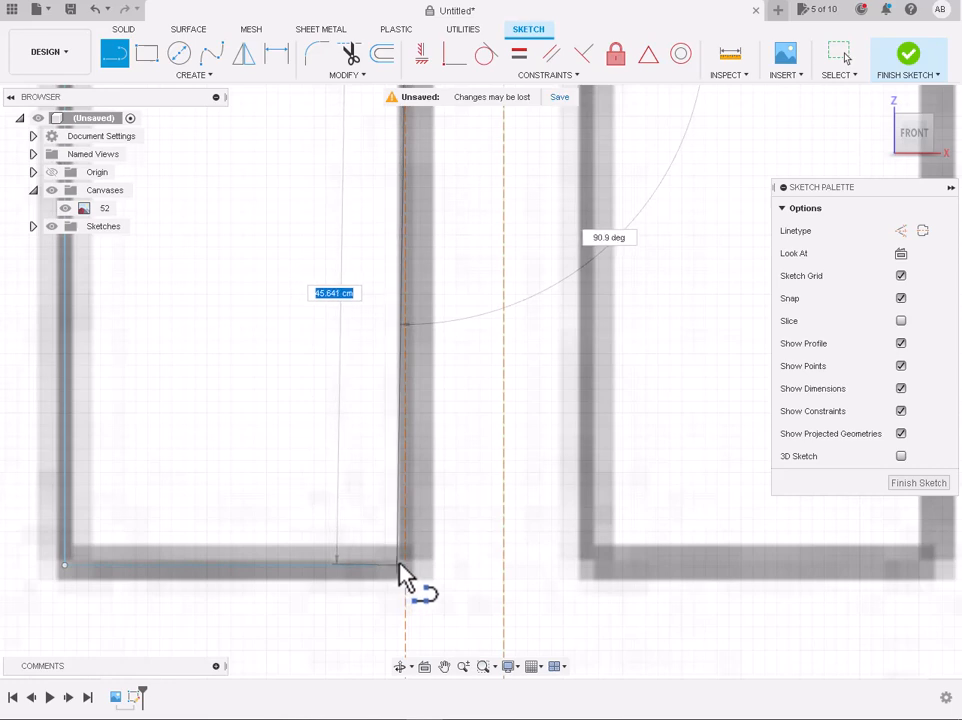
pyautogui.scroll(3, 408, 575)
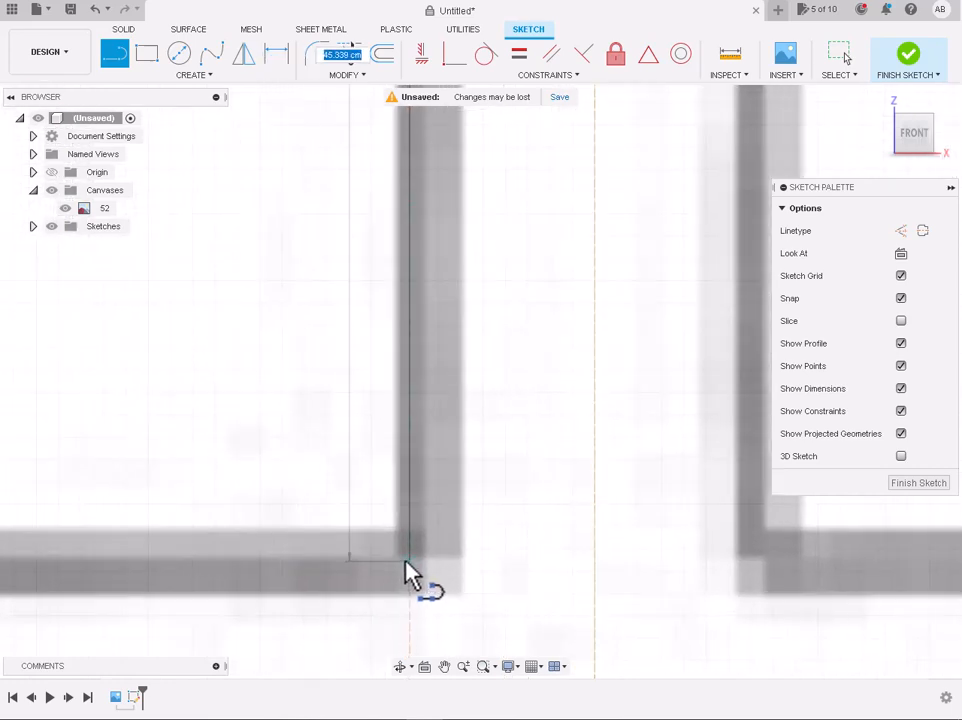
pyautogui.scroll(-2, 385, 567)
pyautogui.scroll(2, 64, 569)
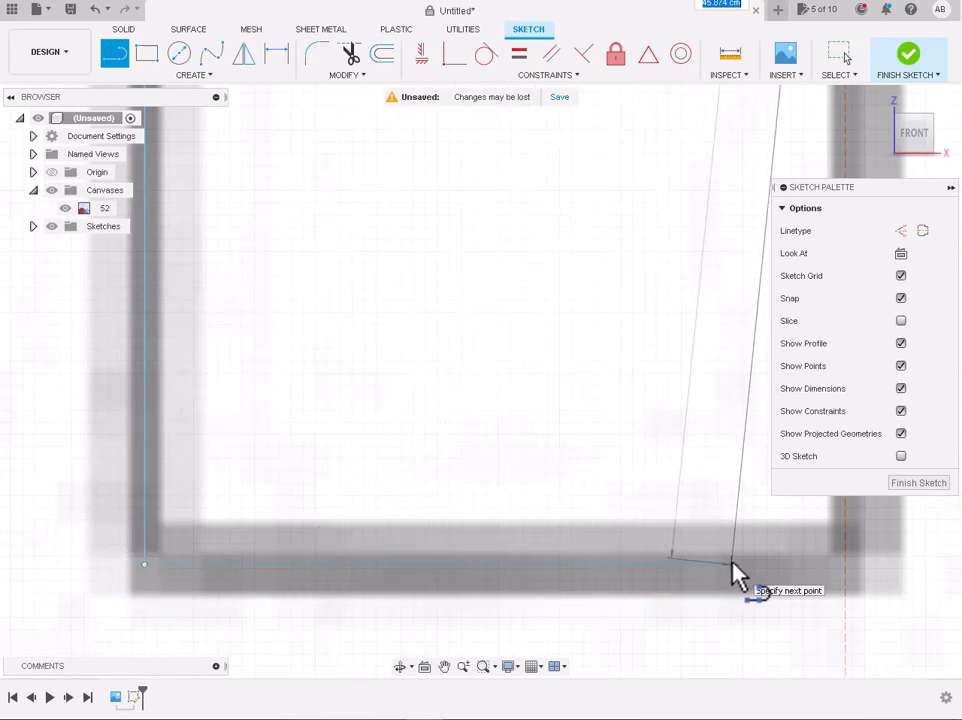
pyautogui.click(846, 581)
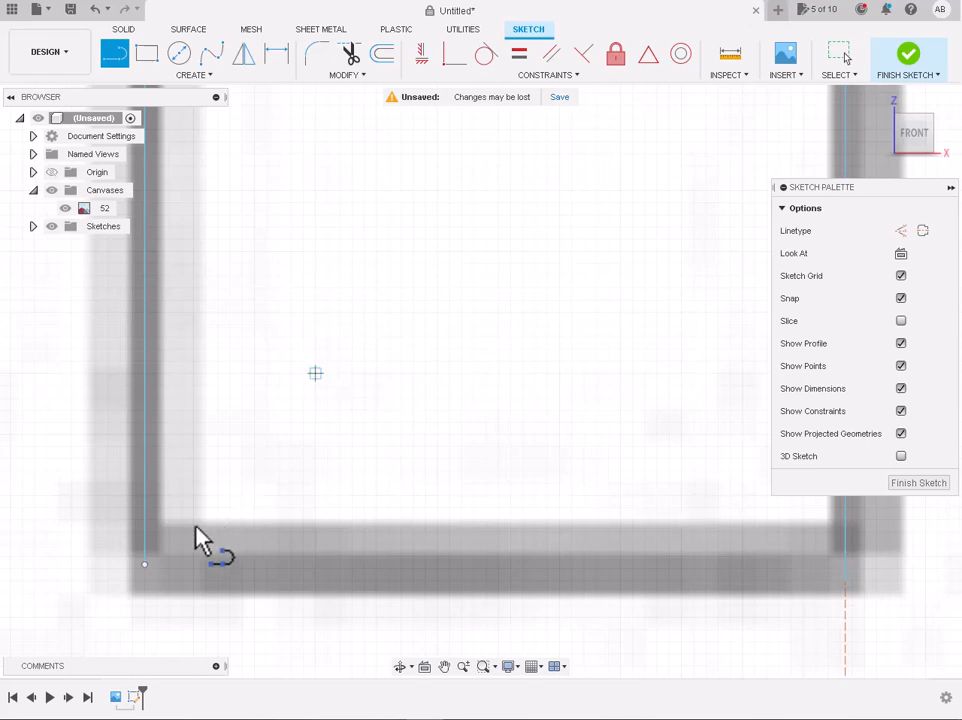
# Draw the lower-left panel's bottom edge about 28 cm long at 90 degrees to its outer edge, and attach its end to the inner edge line
pyautogui.click(144, 565)
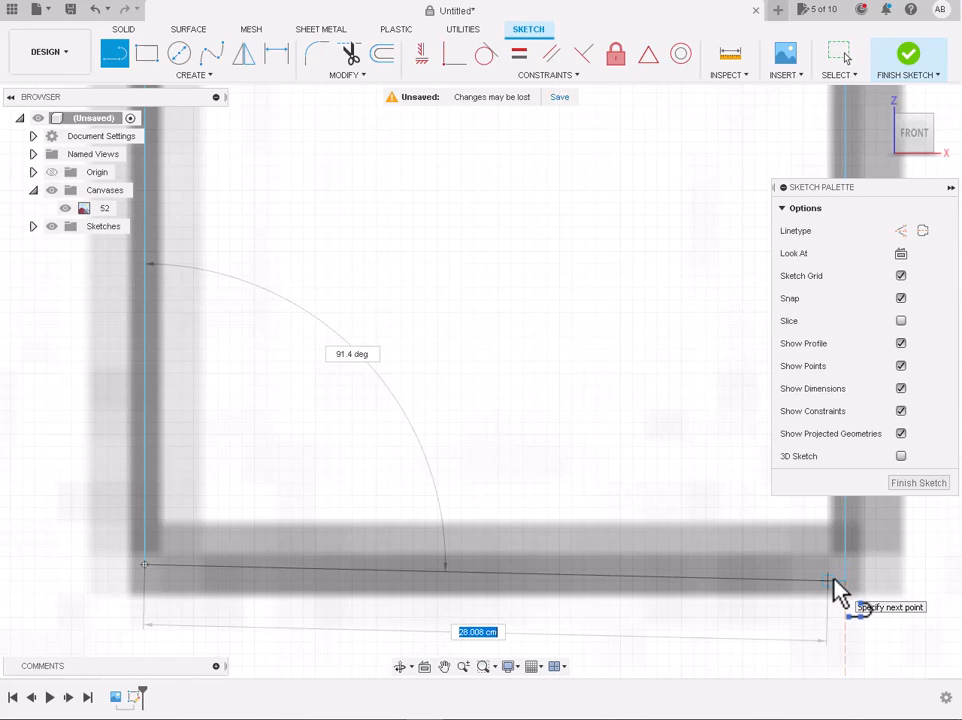
pyautogui.press('Tab')
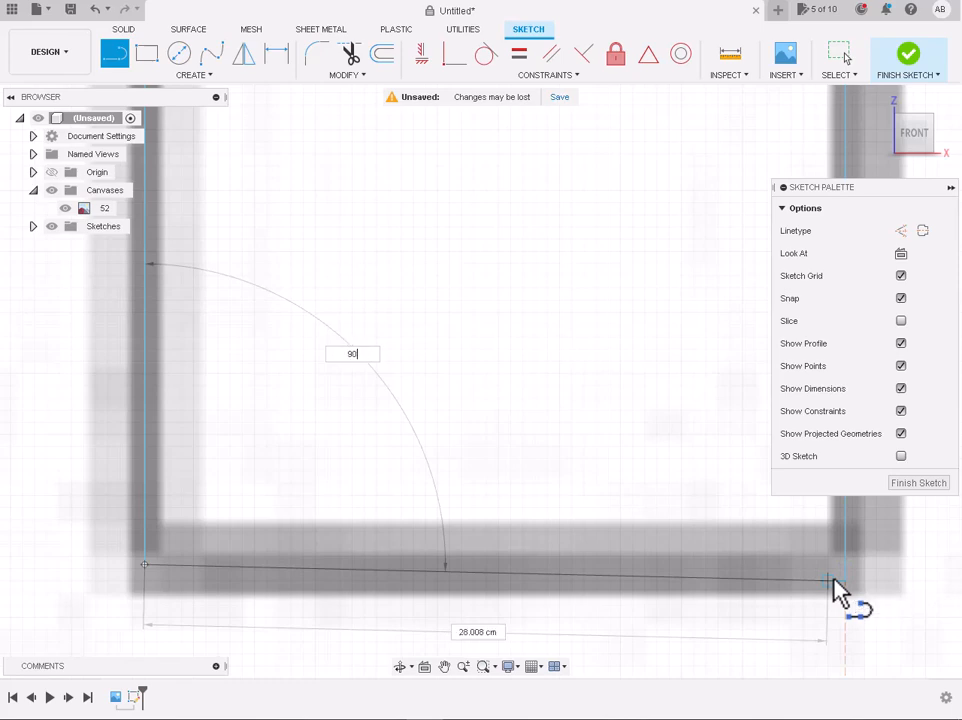
pyautogui.write('90')
pyautogui.press('Tab')
pyautogui.press('Return')
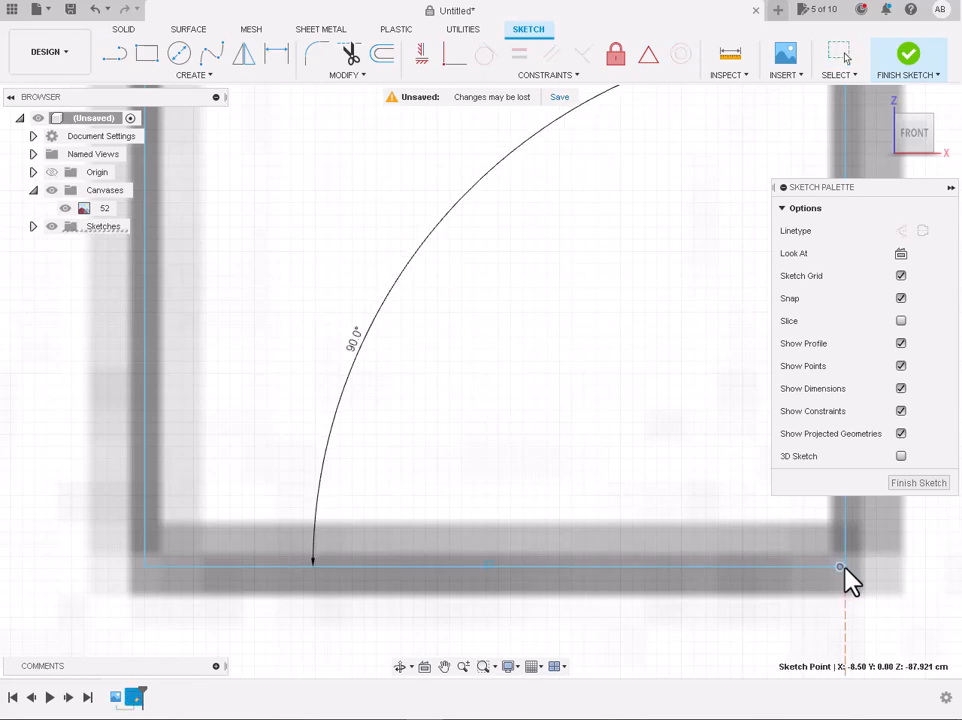
pyautogui.moveTo(842, 569); pyautogui.dragTo(848, 568)
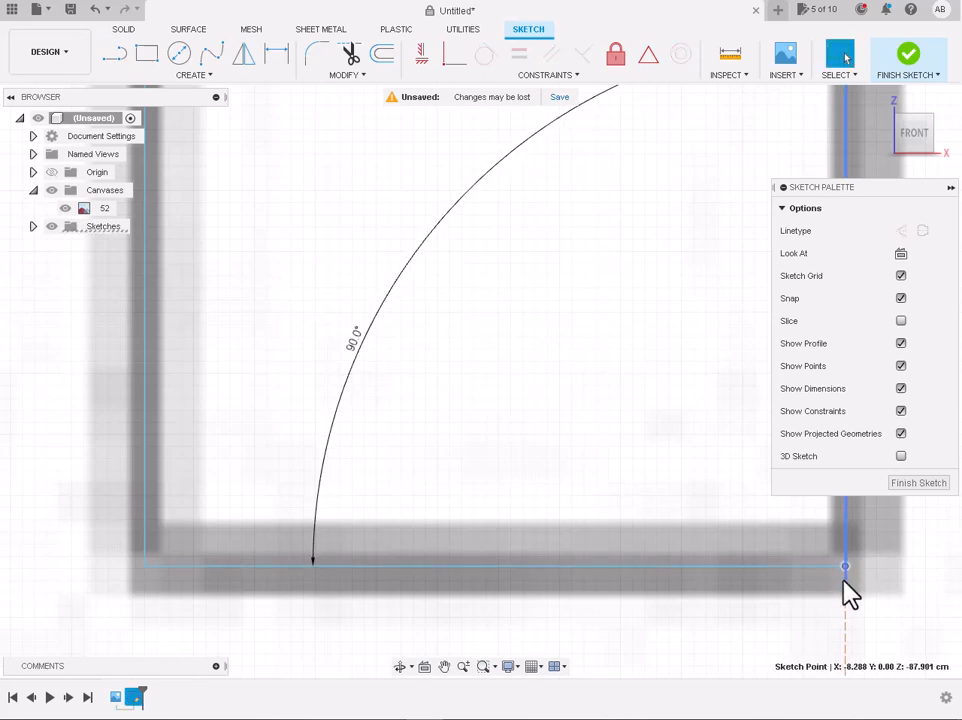
# Trim the short overhang of the inner edge line below the lower-left panel's bottom edge
pyautogui.click(352, 57)
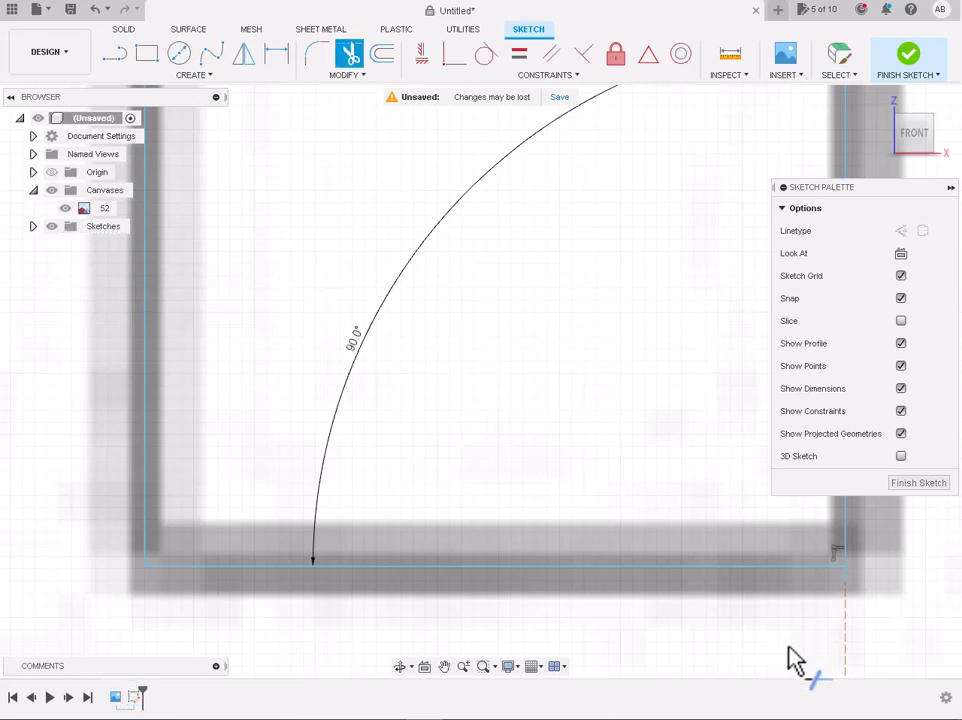
pyautogui.click(846, 590)
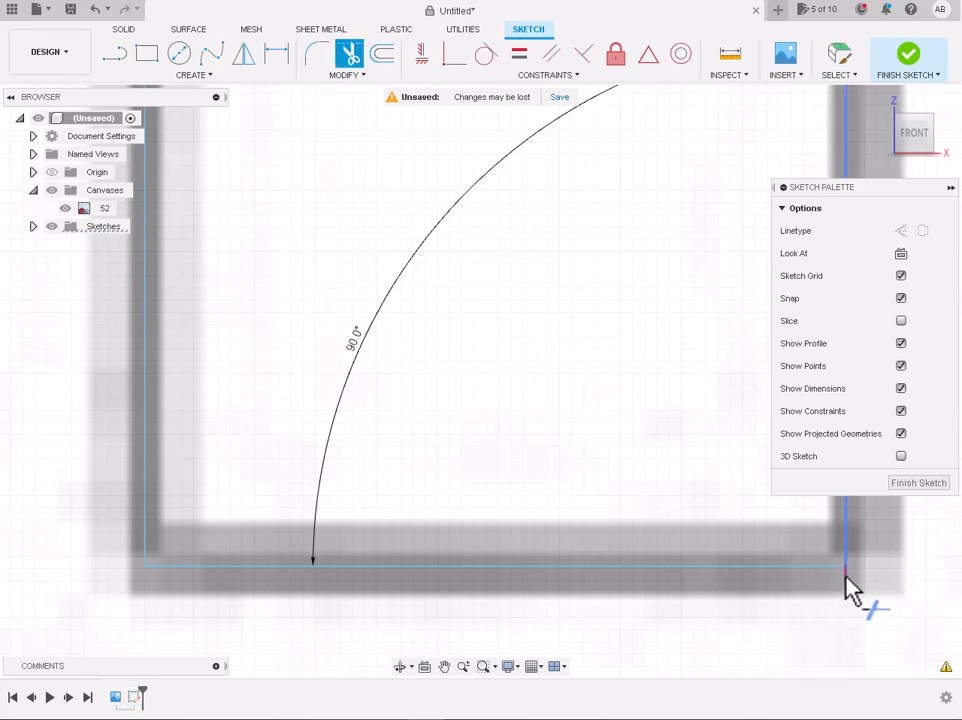
pyautogui.click(847, 586)
pyautogui.scroll(-10, 848, 588)
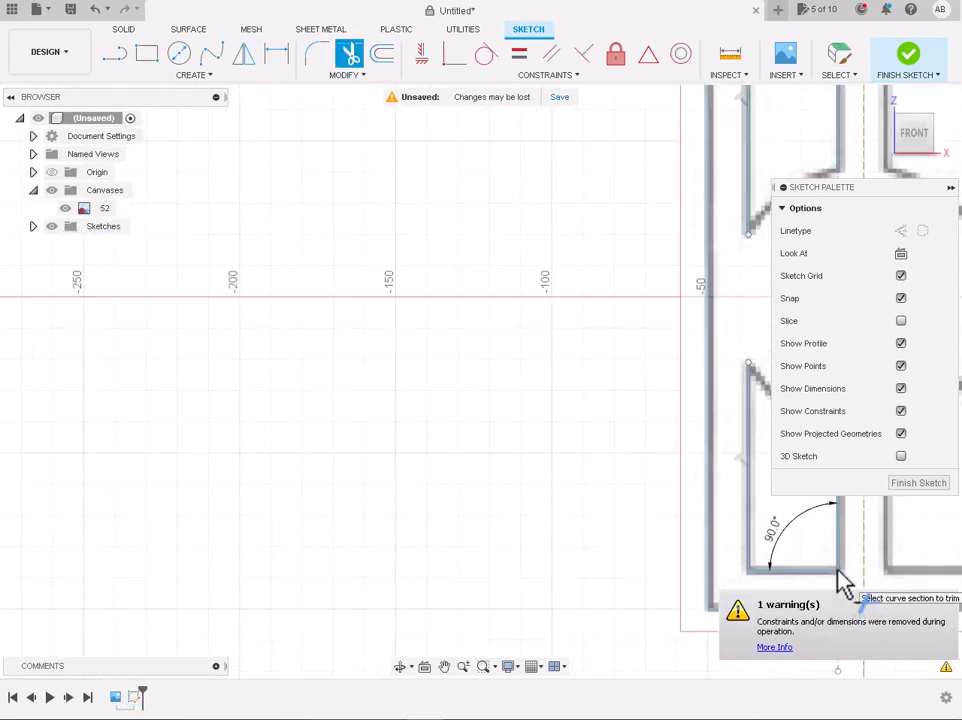
# Try to trace the lower-left panel's curved top edge with a 3-point arc between the tops of its two vertical edges
pyautogui.scroll(-2, 848, 588)
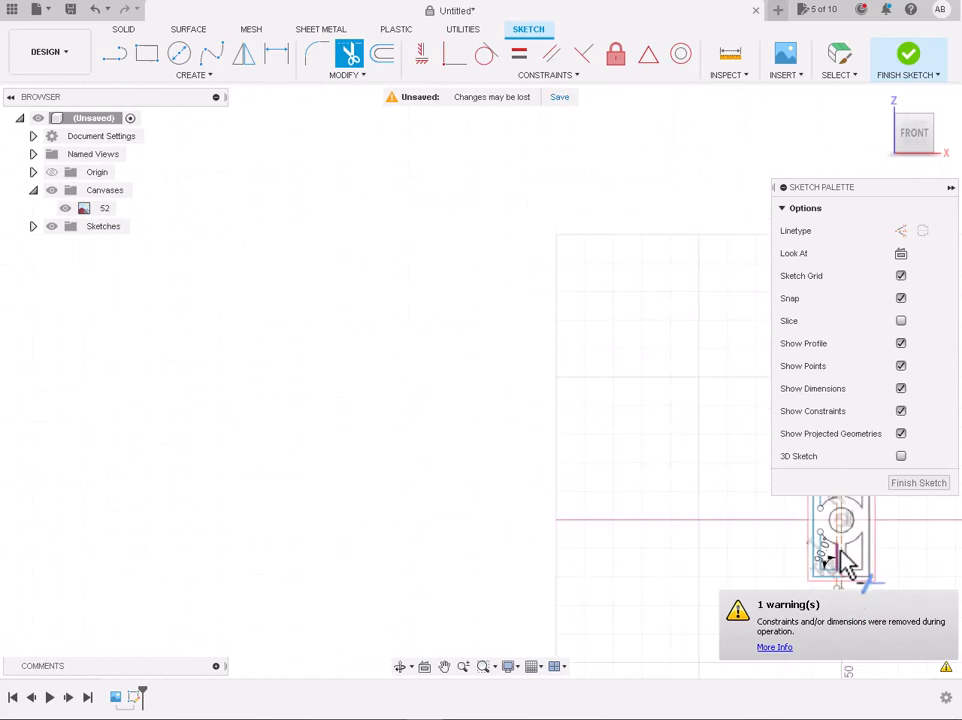
pyautogui.press('Escape')
pyautogui.scroll(-3, 855, 565)
pyautogui.scroll(5, 884, 567)
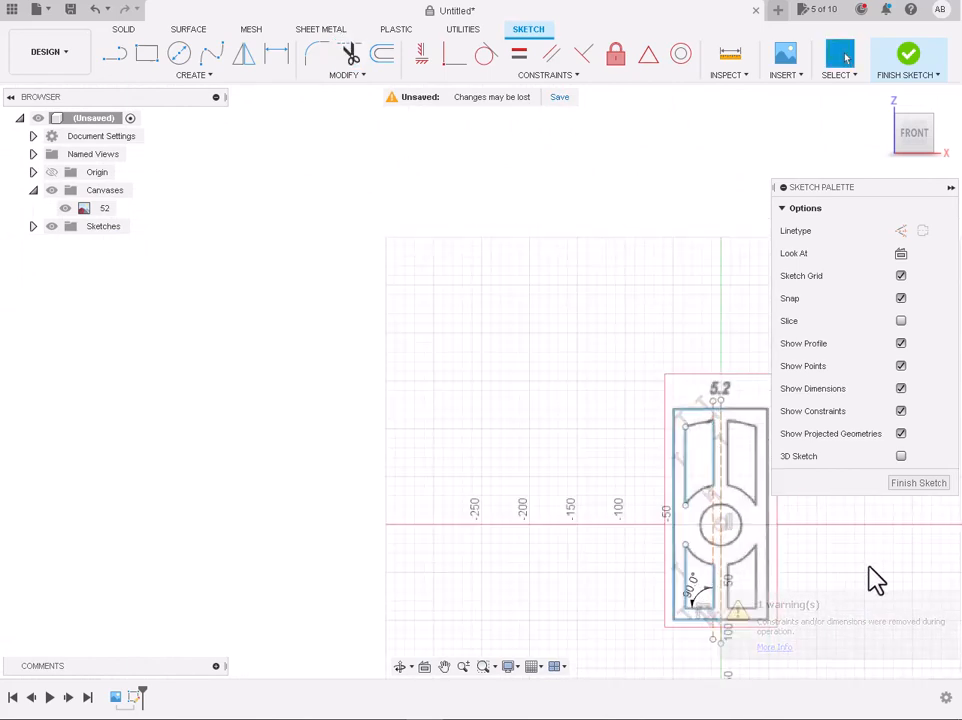
pyautogui.scroll(1, 905, 625)
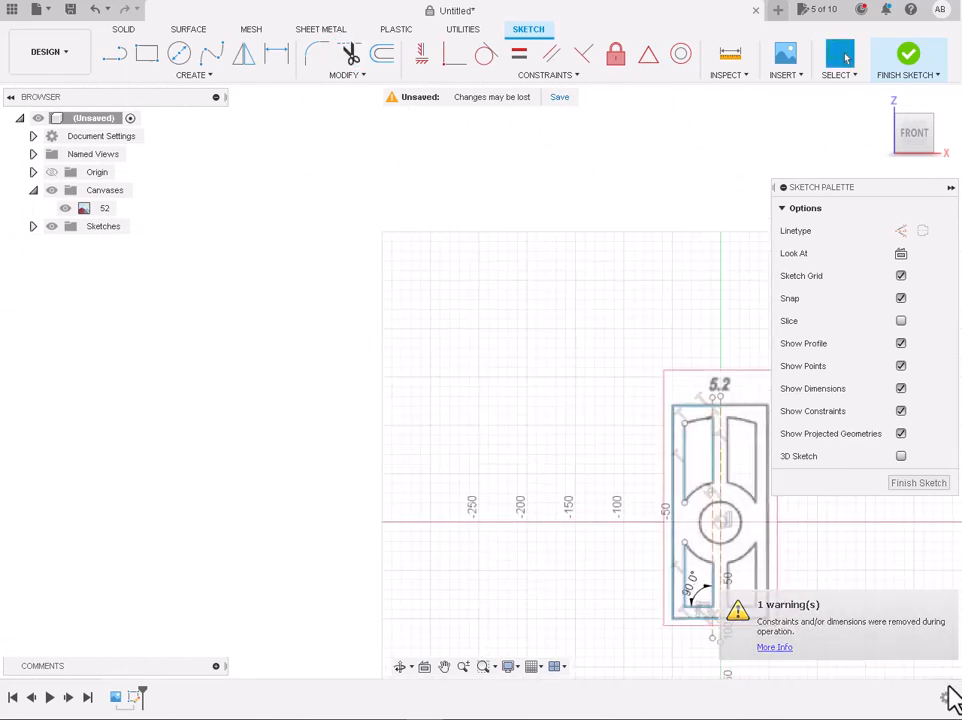
pyautogui.scroll(5, 835, 638)
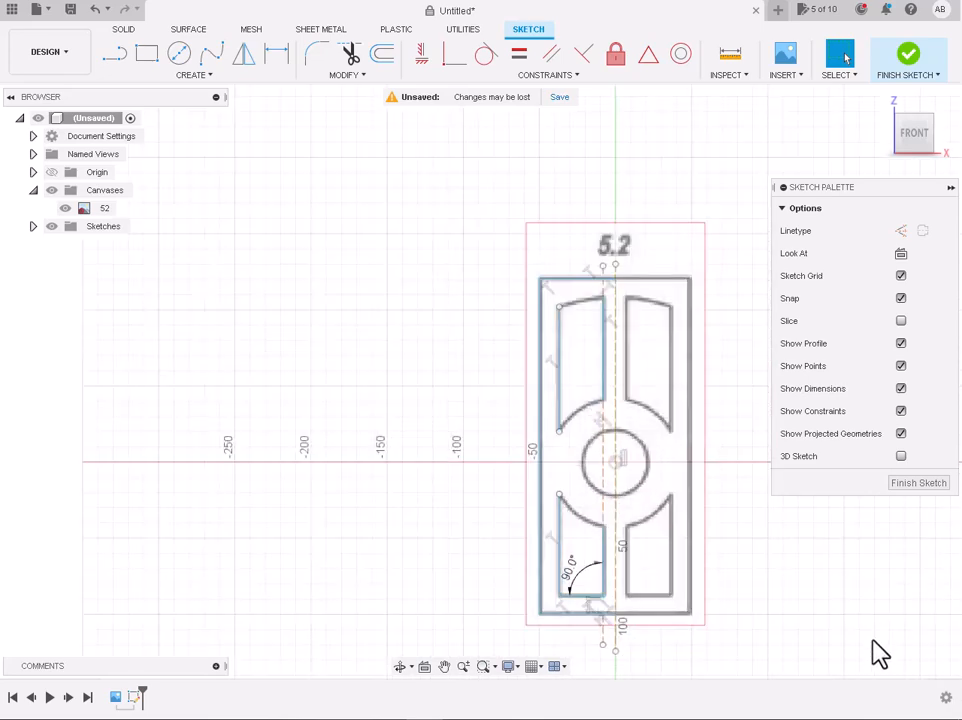
pyautogui.scroll(1, 652, 612)
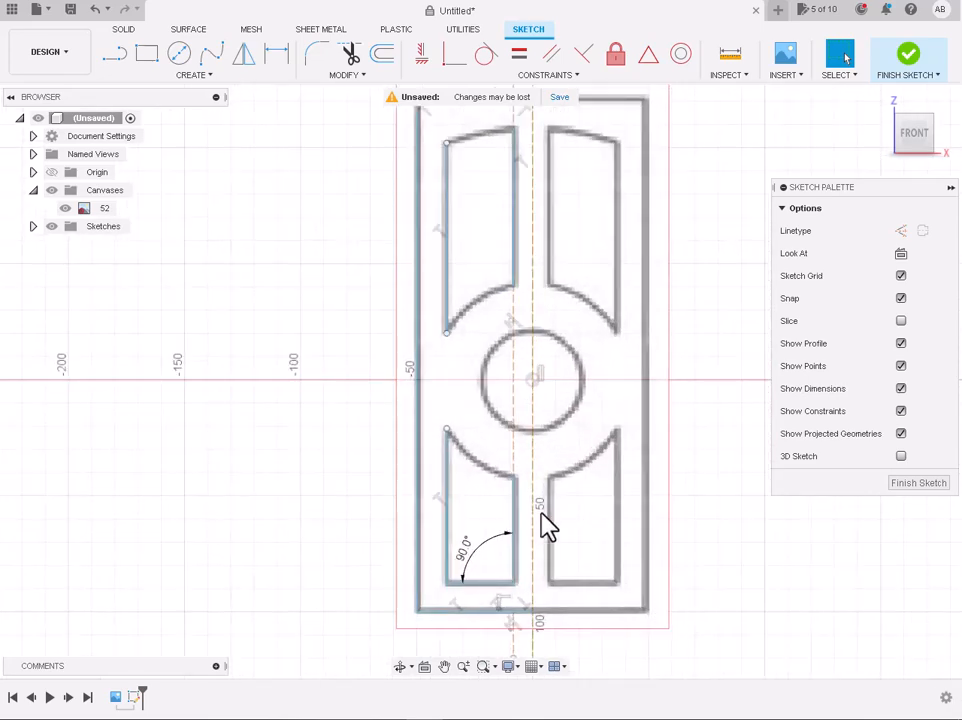
pyautogui.click(172, 76)
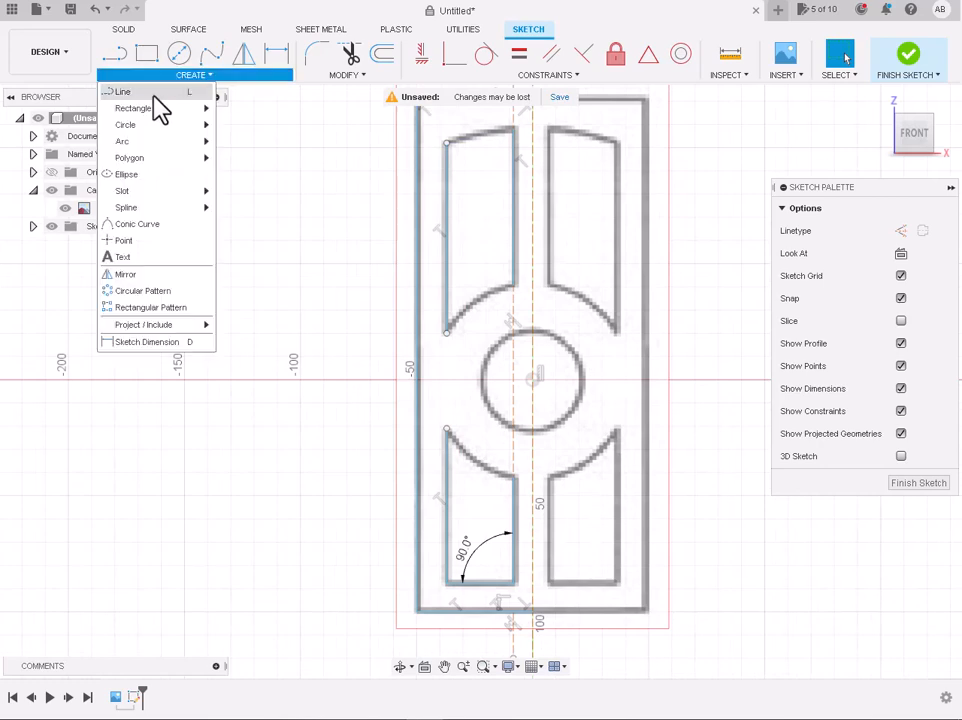
pyautogui.moveTo(143, 145)
pyautogui.click(222, 139)
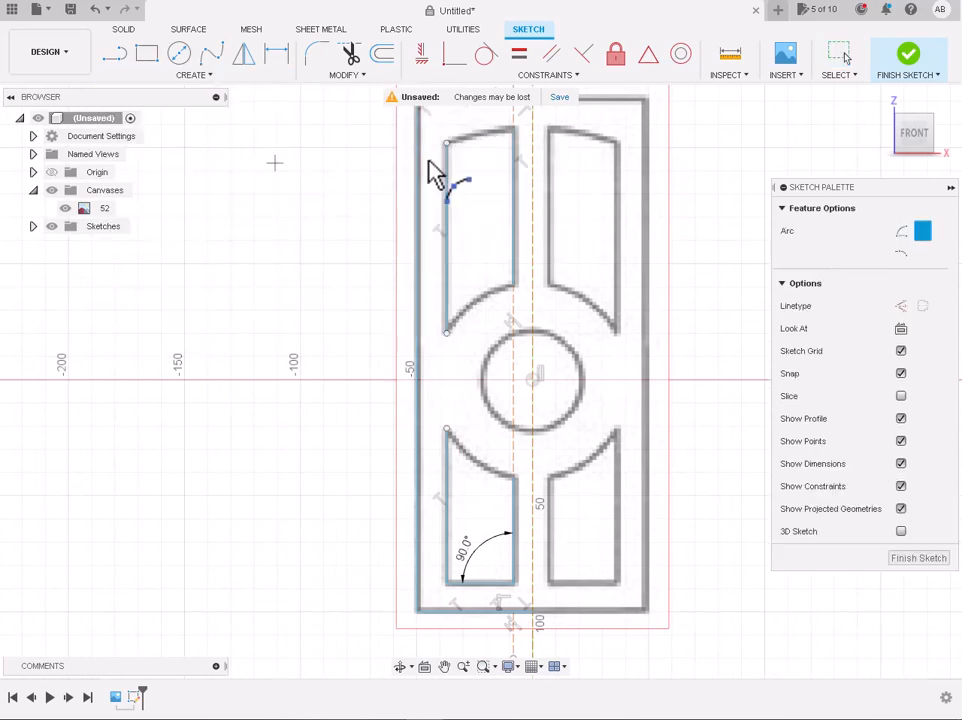
pyautogui.scroll(4, 447, 435)
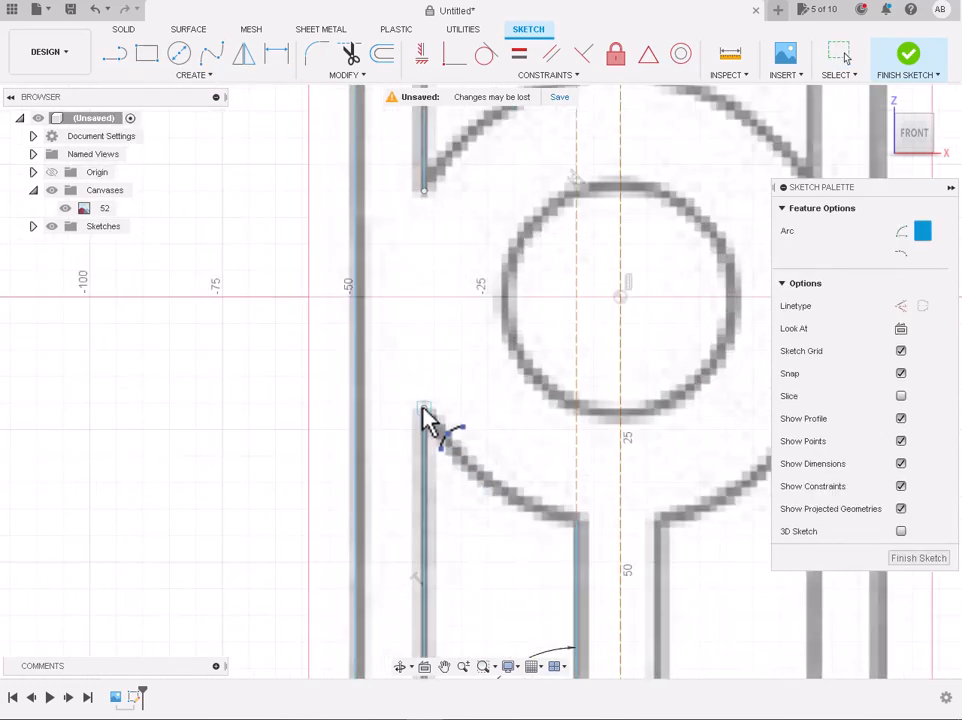
pyautogui.click(577, 519)
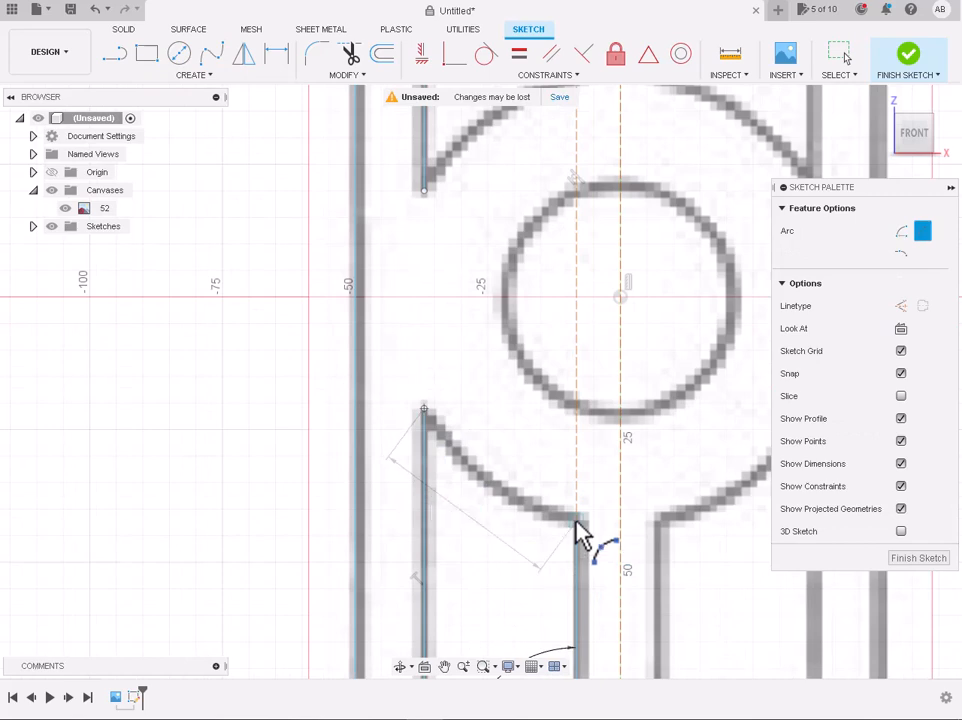
pyautogui.click(500, 497)
pyautogui.scroll(-5, 500, 497)
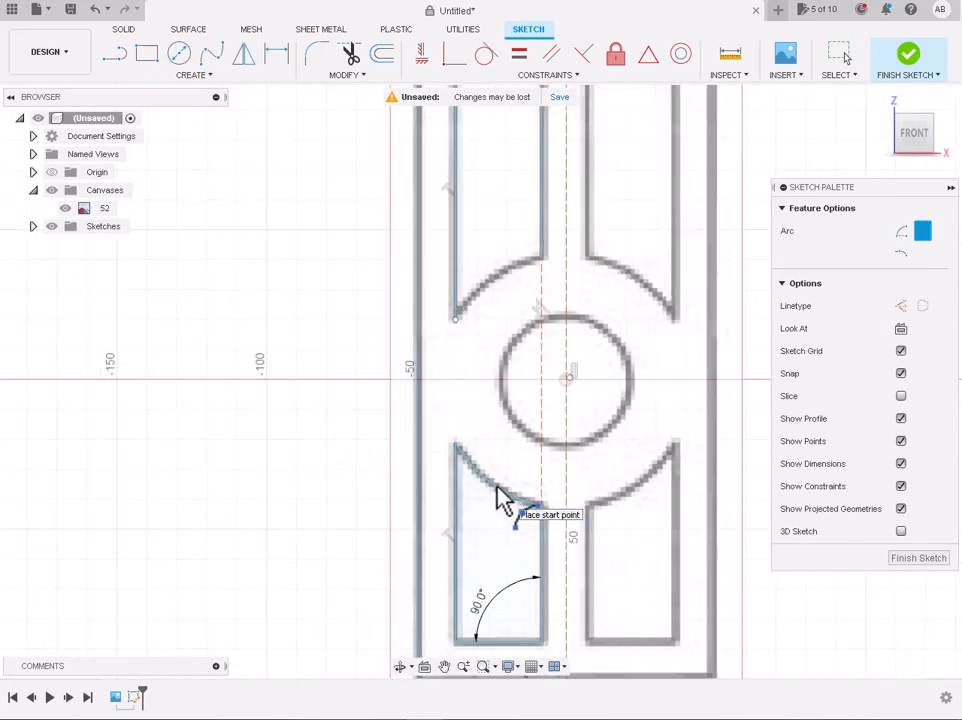
pyautogui.press('Escape')
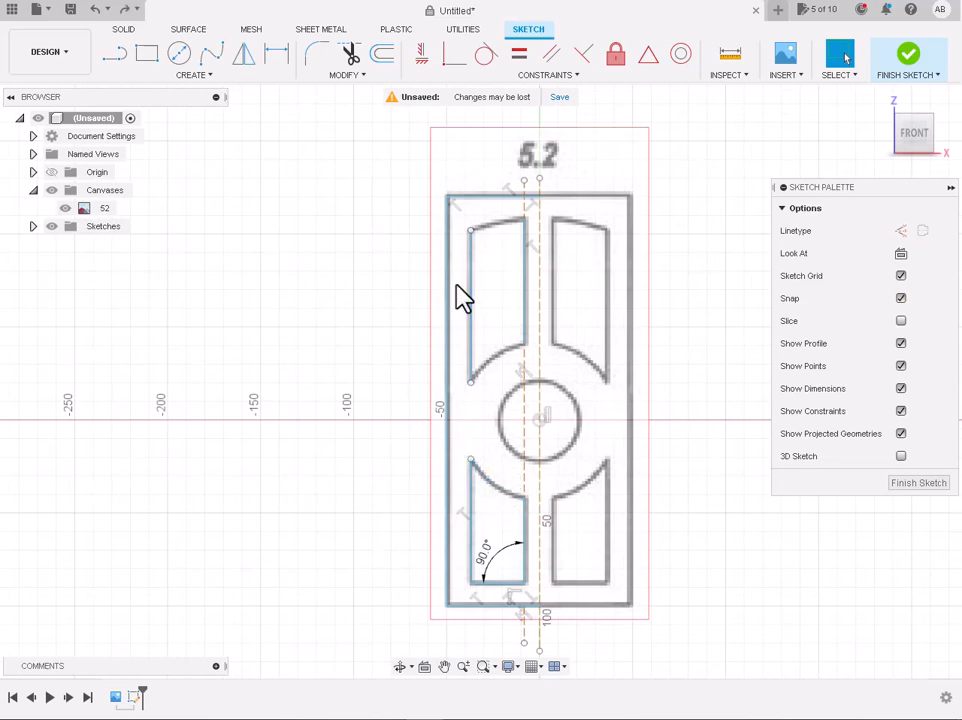
# Trace the upper-left panel's curved top edge with a 3-point arc between the tops of its outer and inner edges
pyautogui.scroll(5, 487, 214)
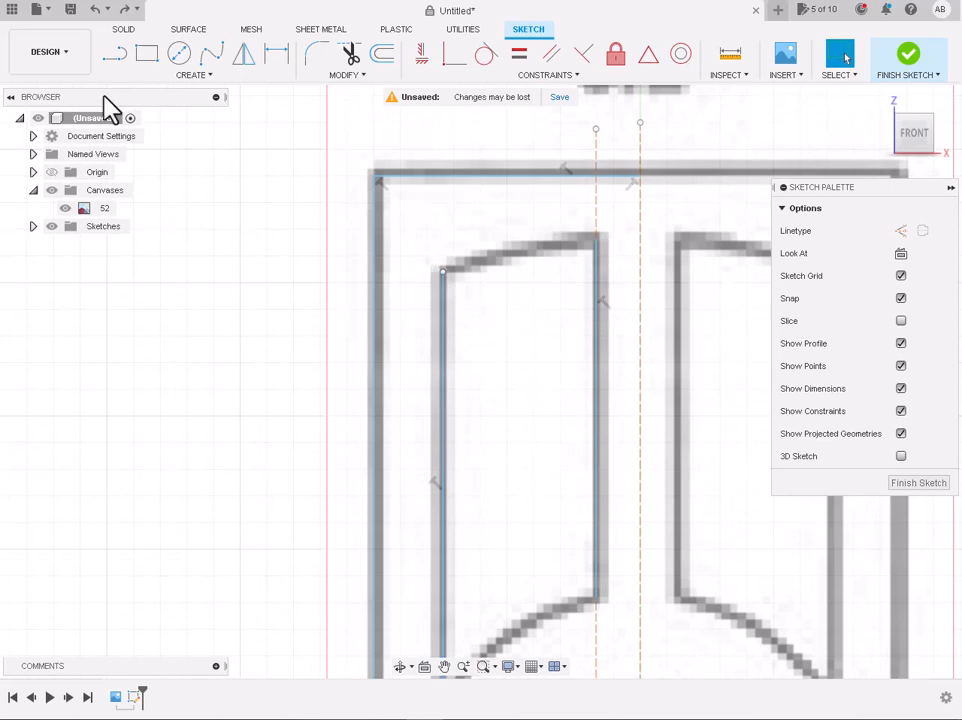
pyautogui.click(194, 75)
pyautogui.moveTo(150, 140)
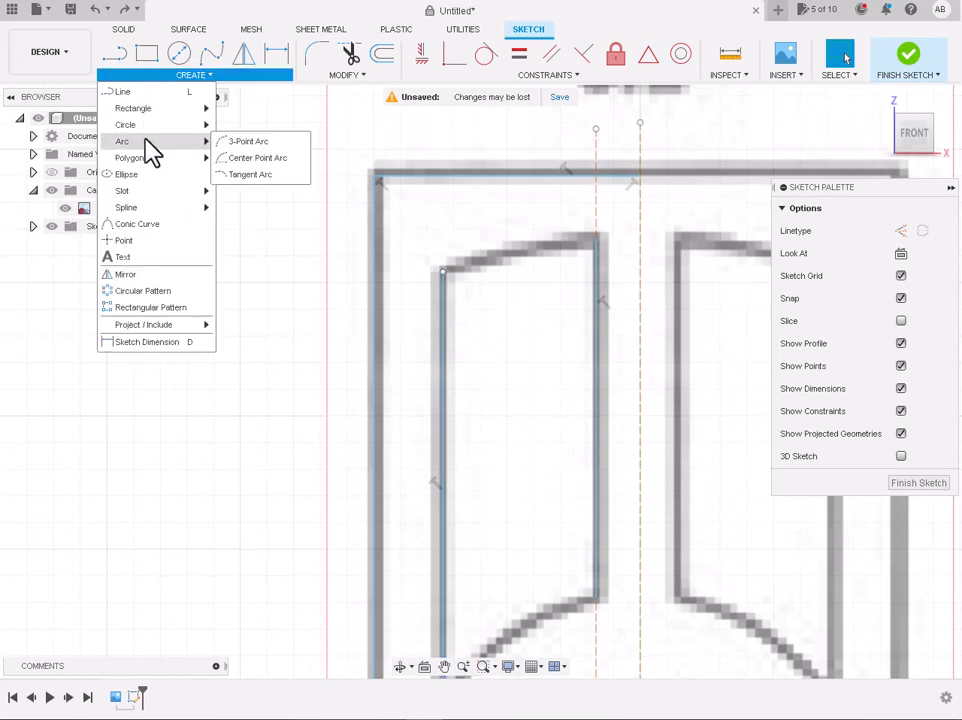
pyautogui.click(232, 140)
pyautogui.click(443, 272)
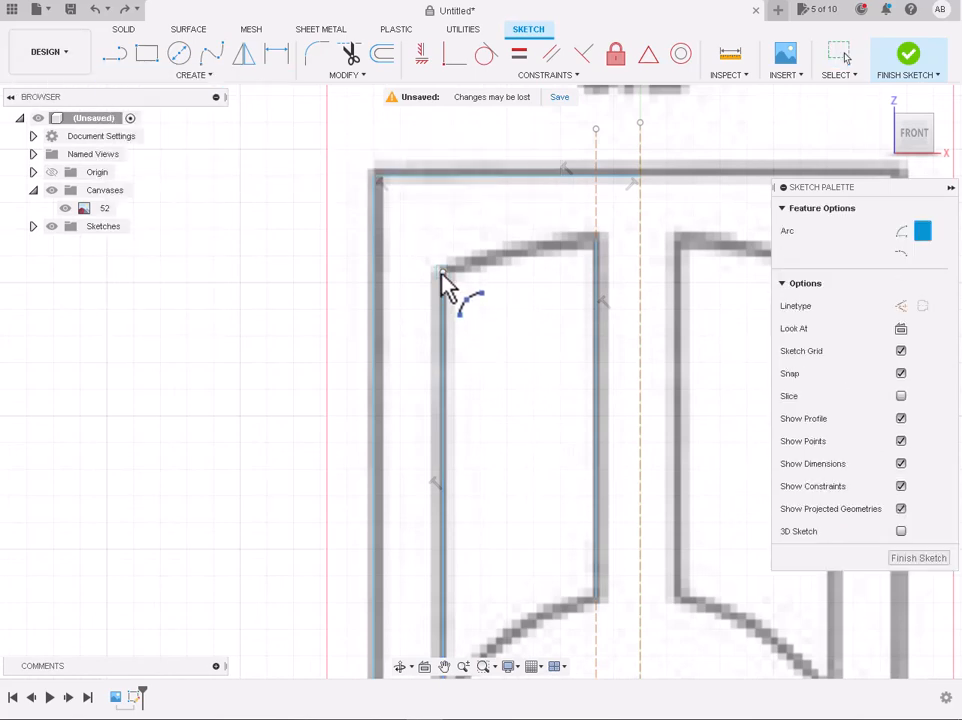
pyautogui.click(597, 241)
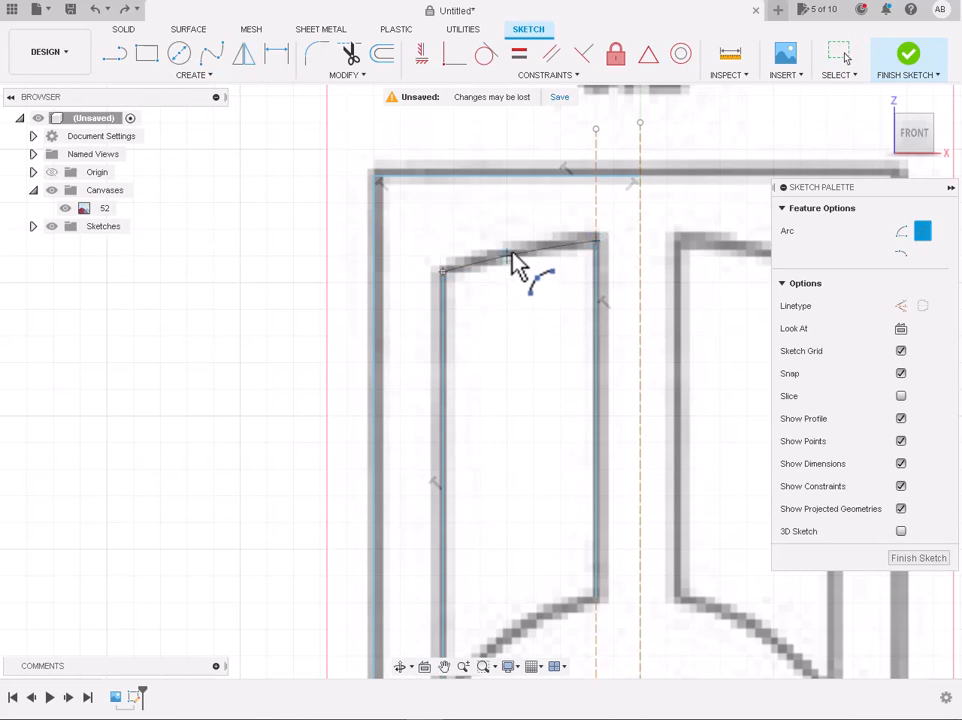
pyautogui.click(512, 257)
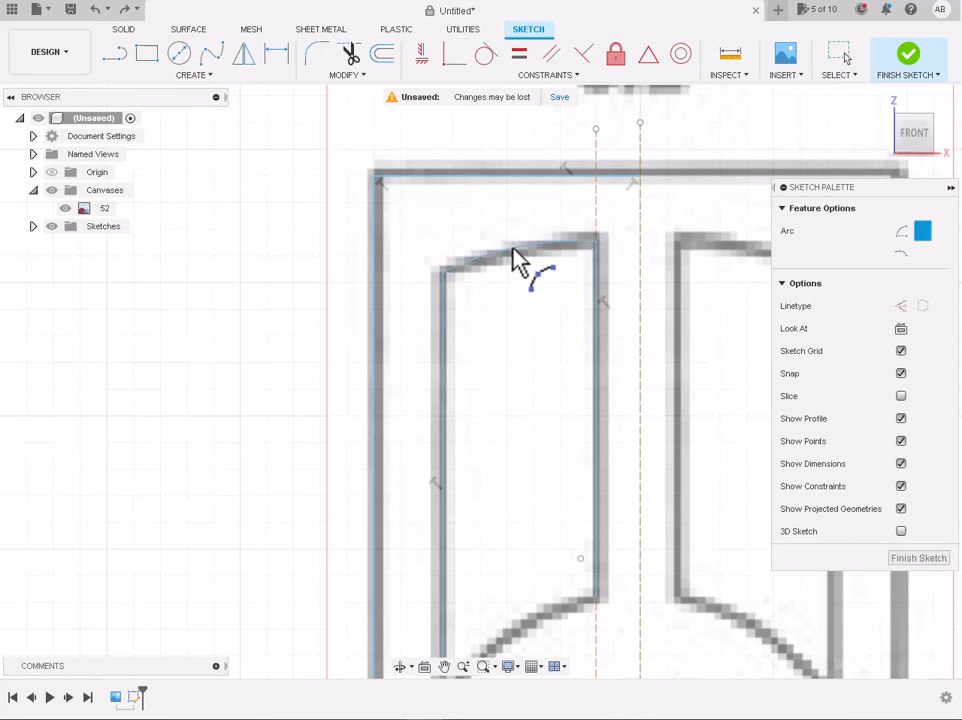
pyautogui.scroll(-3, 512, 256)
pyautogui.scroll(-3, 518, 261)
pyautogui.press('Escape')
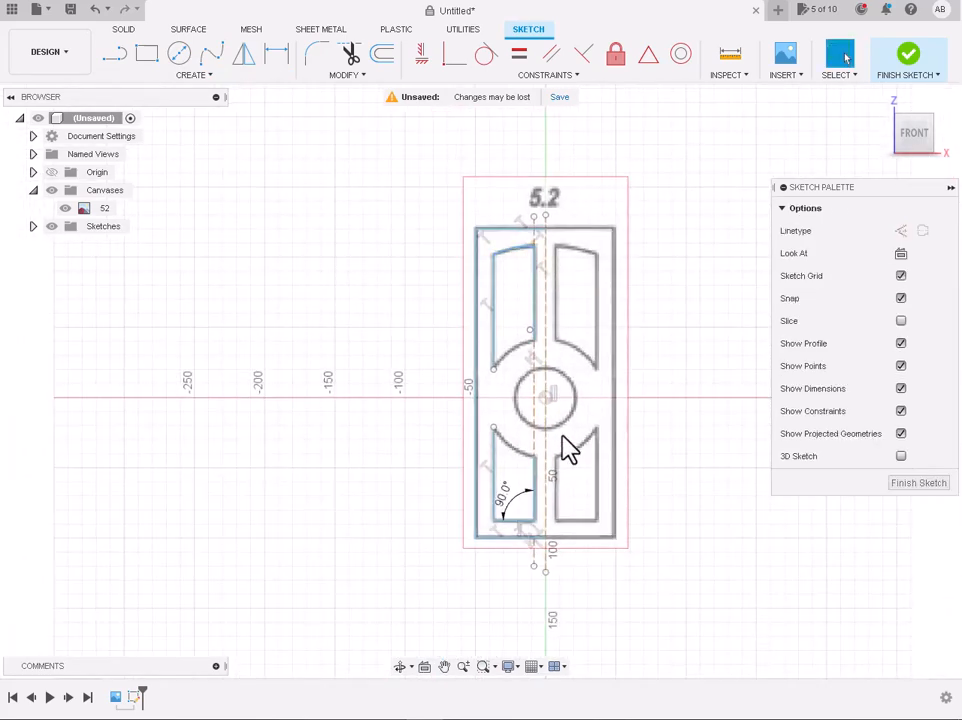
# Draw a circle with a diameter of 43 cm, centred on the origin, over the round detail in the door's middle
pyautogui.scroll(4, 567, 449)
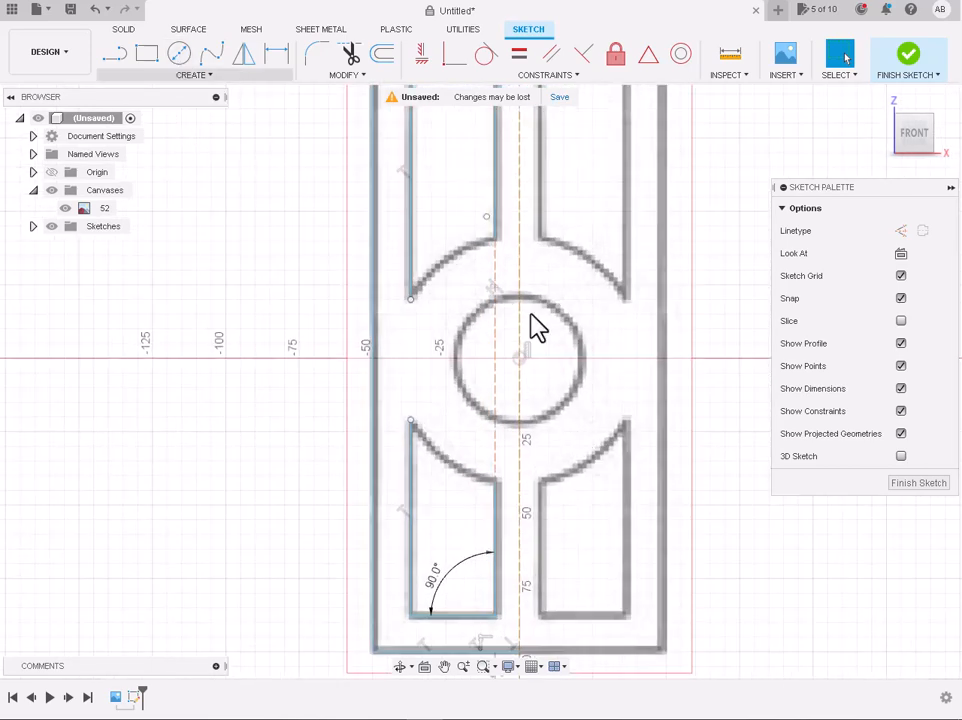
pyautogui.press('c')
pyautogui.click(519, 358)
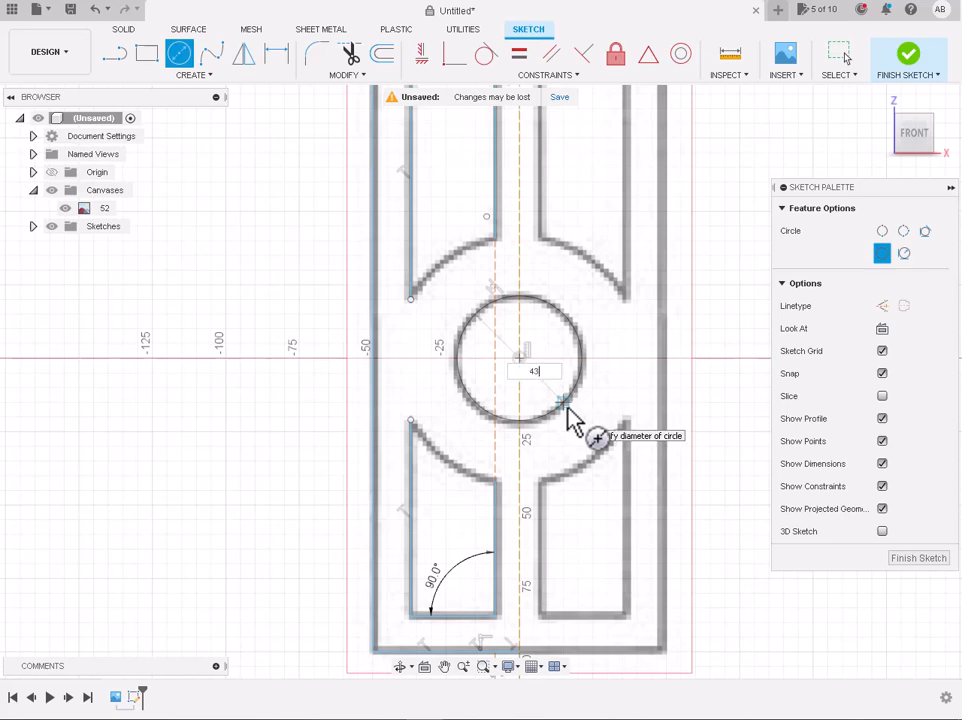
pyautogui.write('43')
pyautogui.press('Return')
pyautogui.press('Escape')
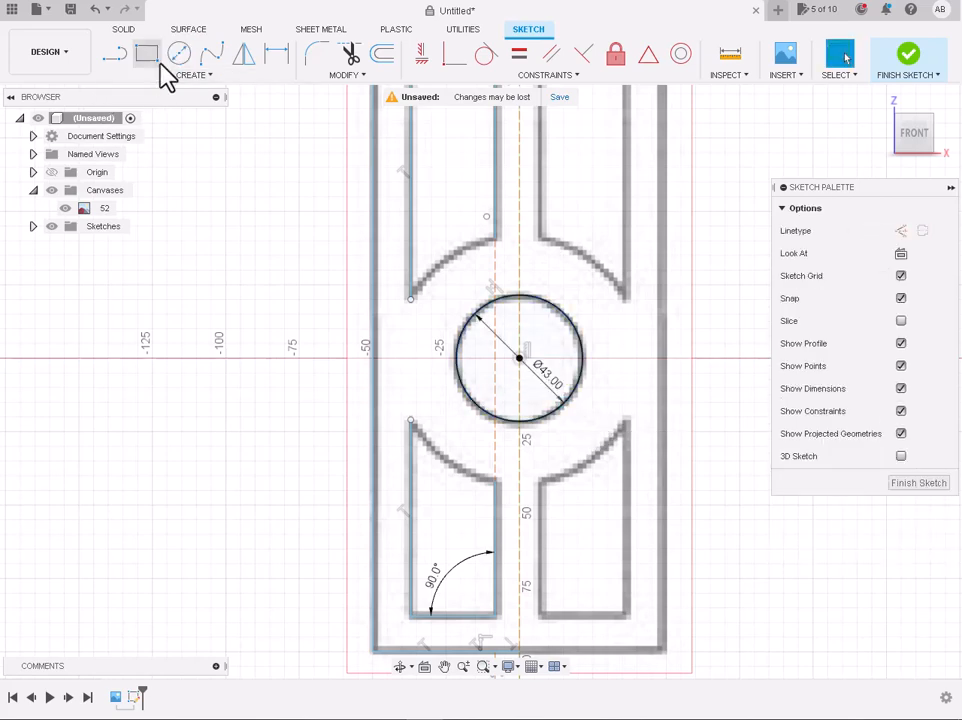
# Draw a concentric circle about 86 cm in diameter that follows the curved edges of the door panels
pyautogui.click(179, 53)
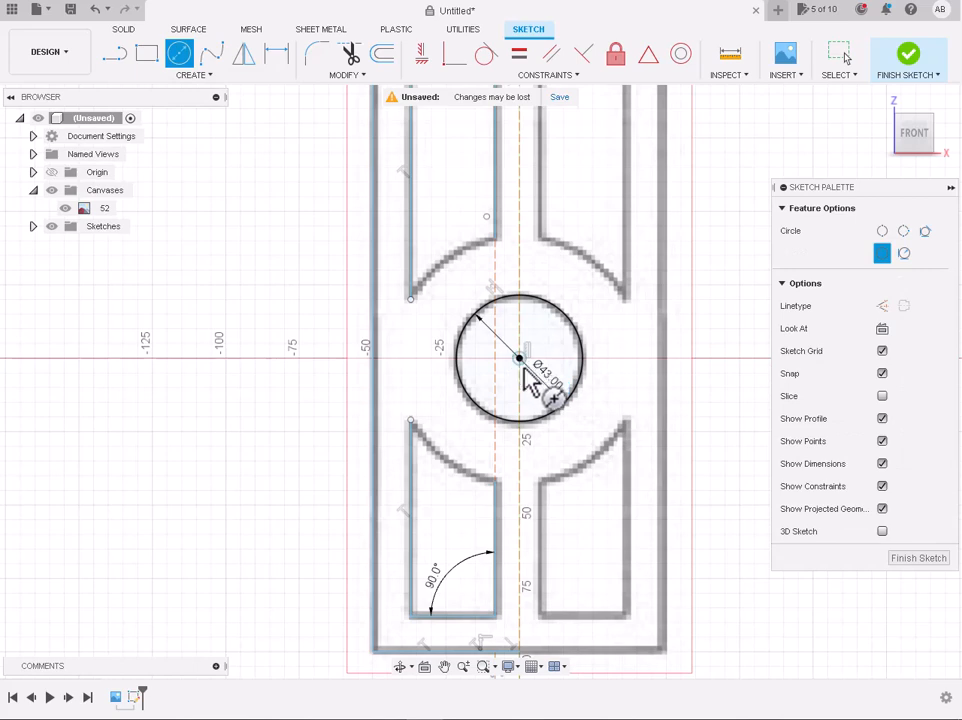
pyautogui.click(520, 359)
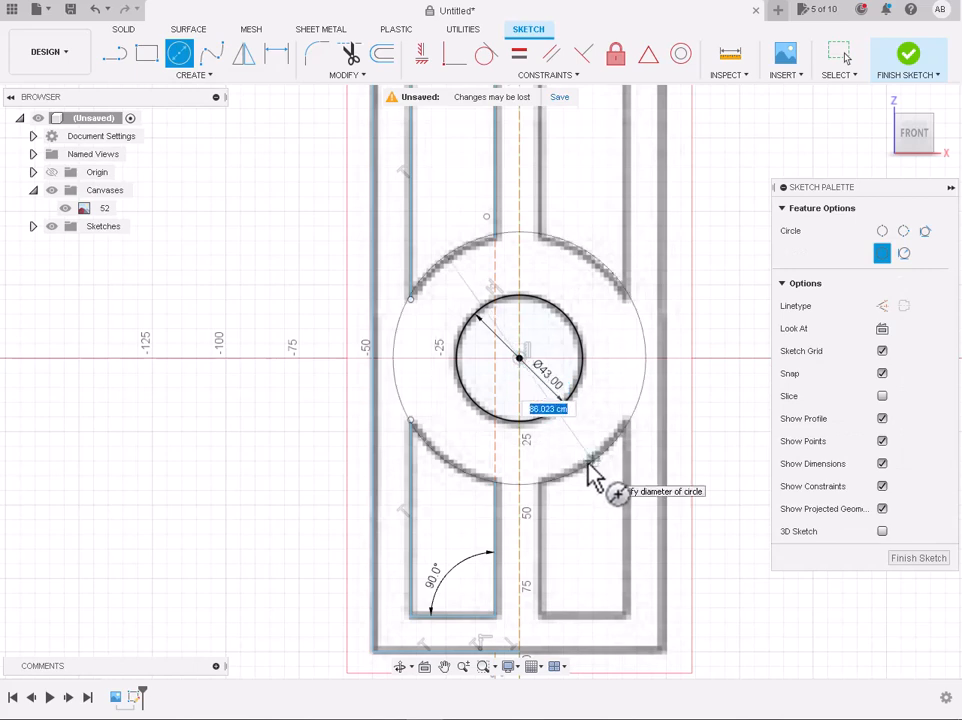
pyautogui.click(589, 470)
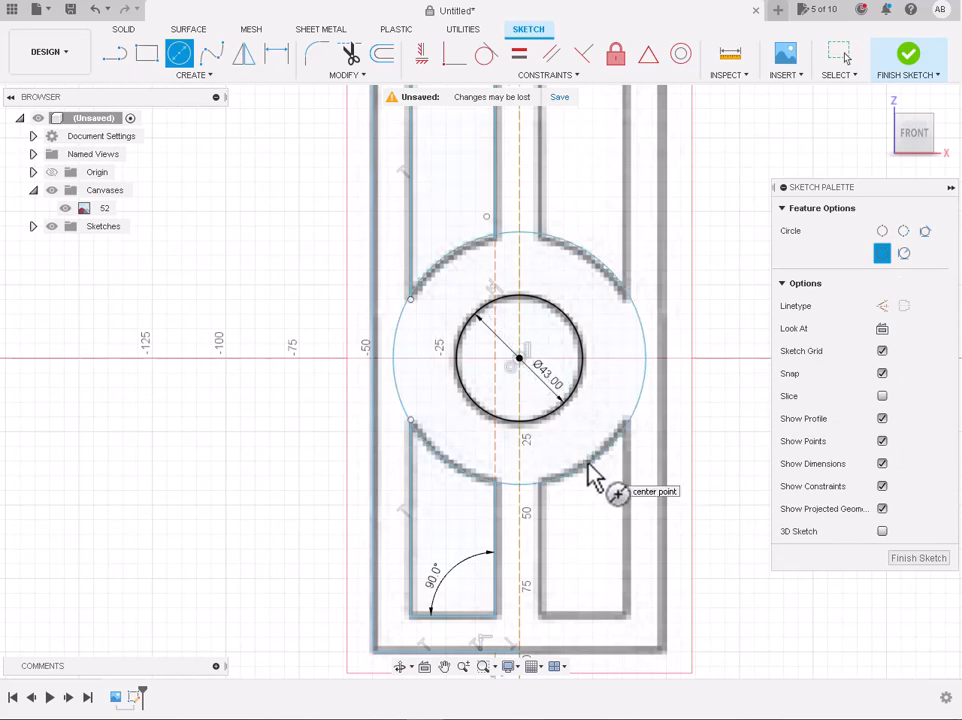
pyautogui.press('Escape')
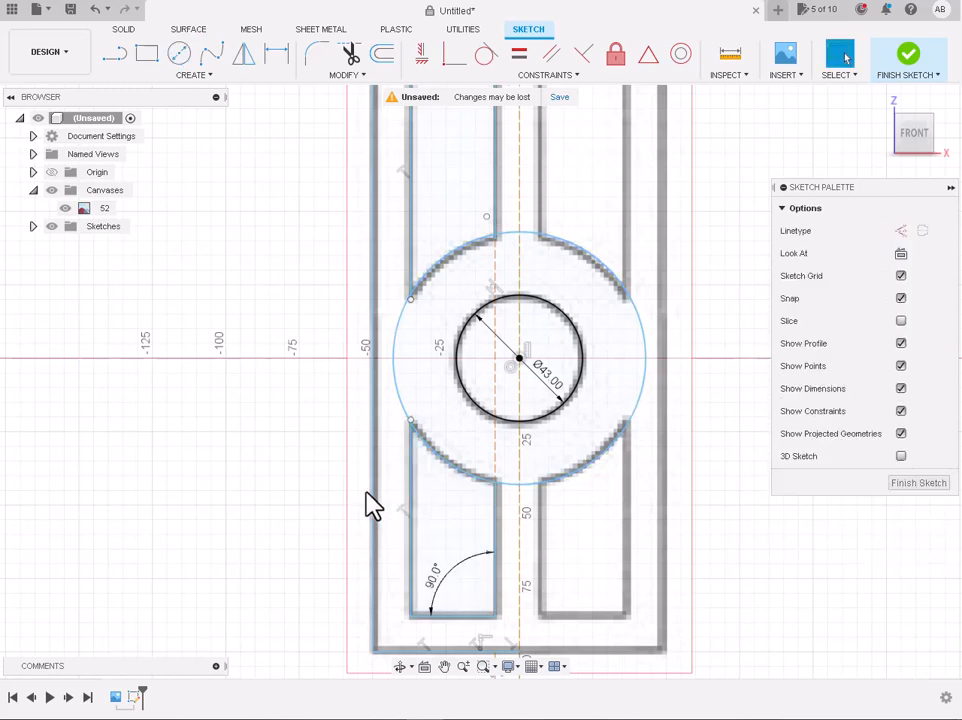
# Trim the large circle to leave only the two arcs that close the upper-left and lower-left panels
pyautogui.click(350, 55)
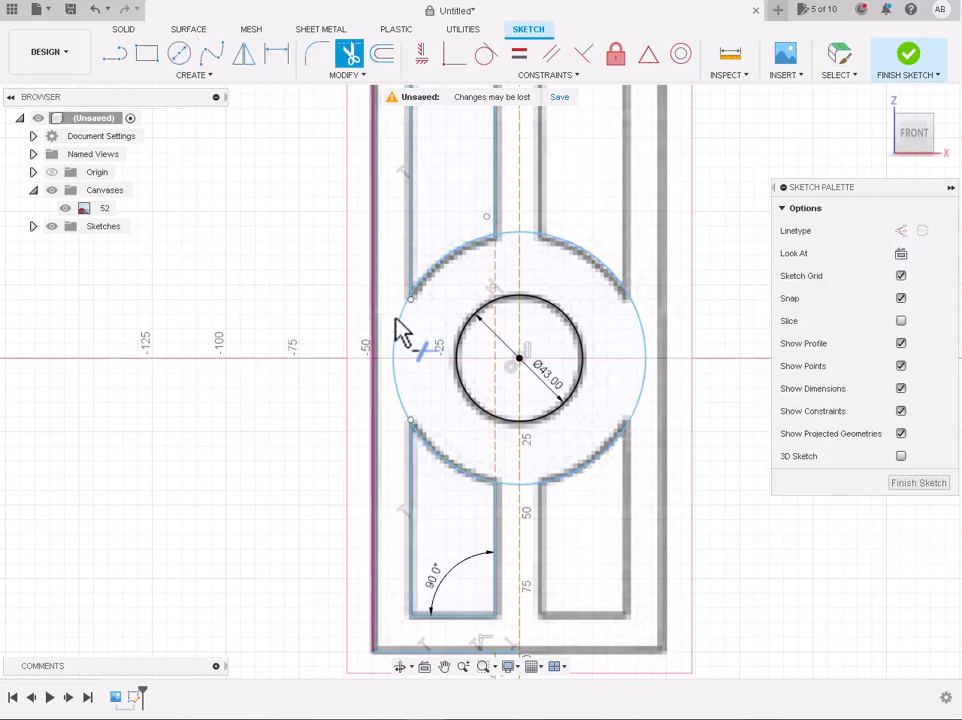
pyautogui.click(400, 388)
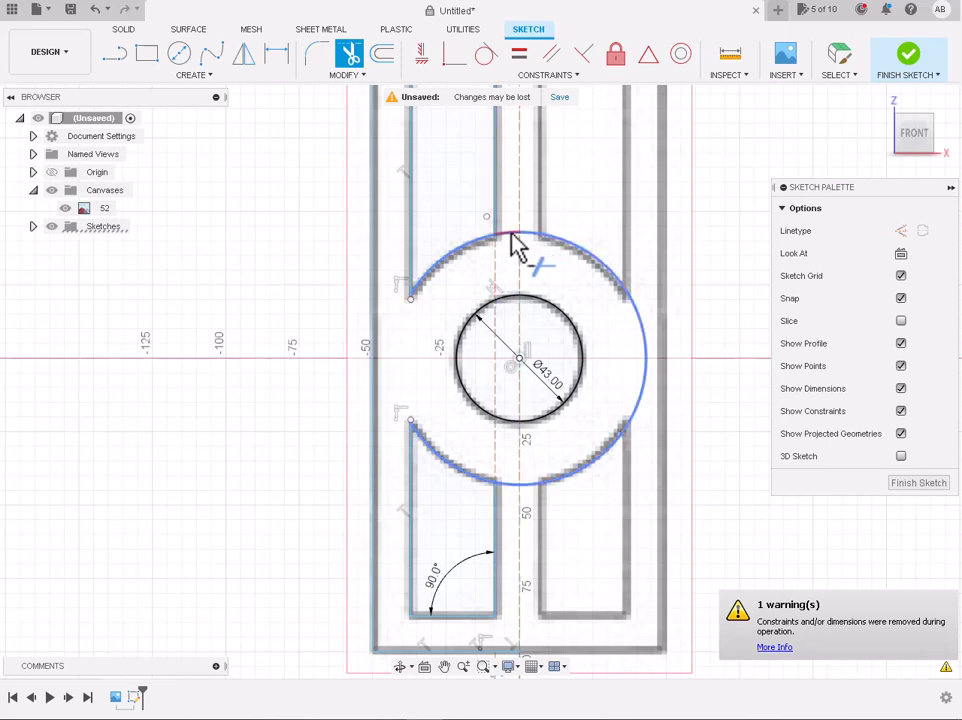
pyautogui.click(528, 242)
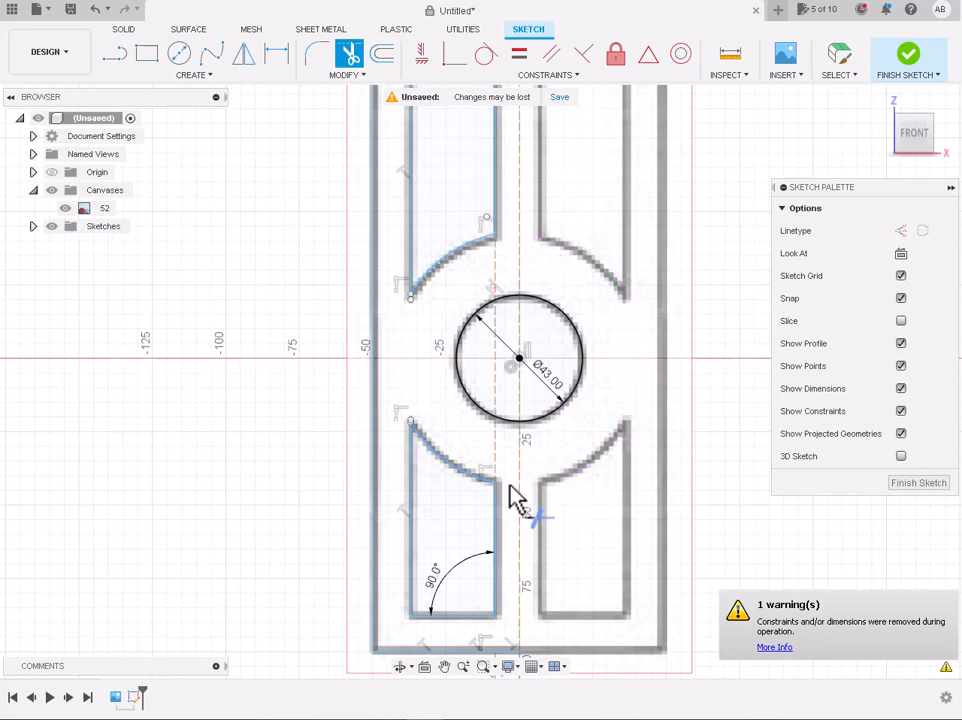
pyautogui.press('Escape')
# Trim the short overhang of the upper-left panel's outer edge line below its curved bottom edge
pyautogui.scroll(5, 453, 316)
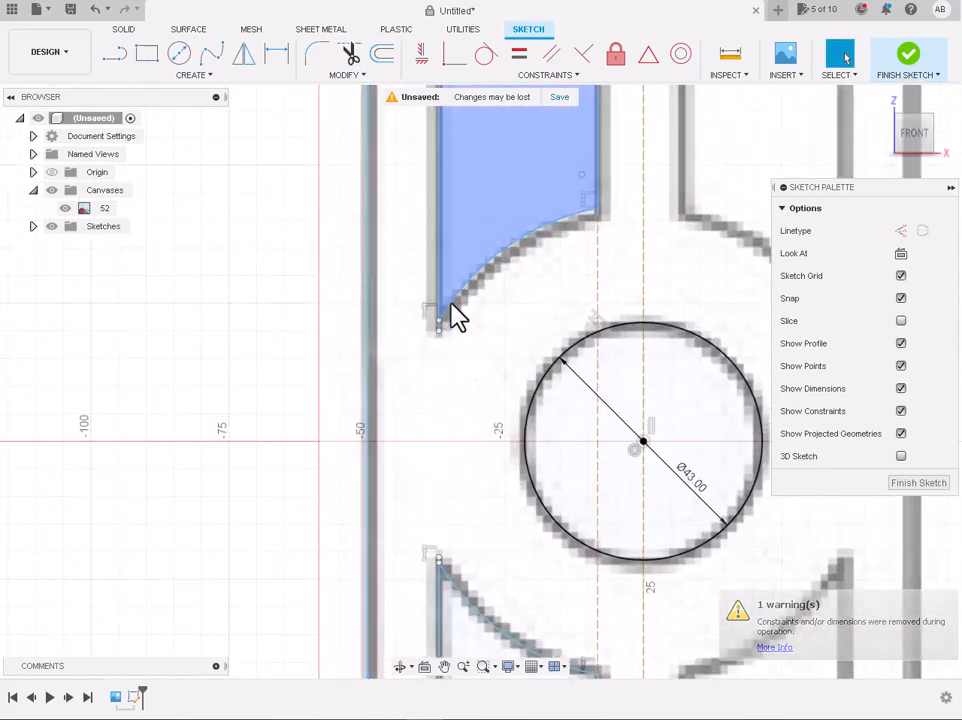
pyautogui.click(350, 57)
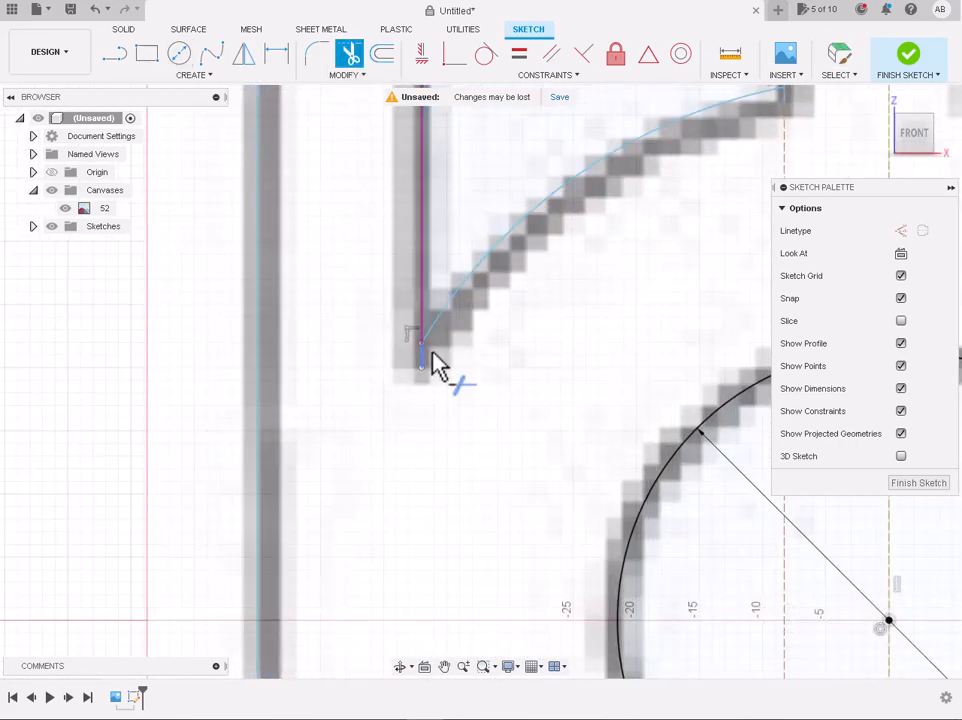
pyautogui.click(422, 358)
pyautogui.scroll(-3, 421, 367)
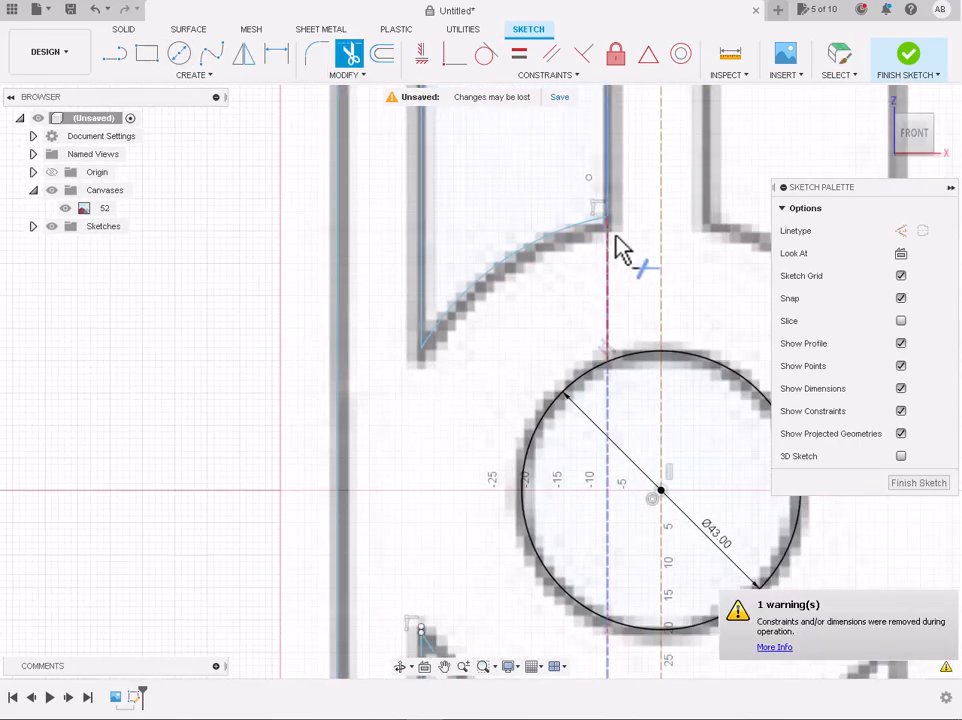
# Trim the short overhang of the lower-left panel's outer edge line above its curved top edge
pyautogui.scroll(3, 616, 243)
pyautogui.scroll(4, 605, 222)
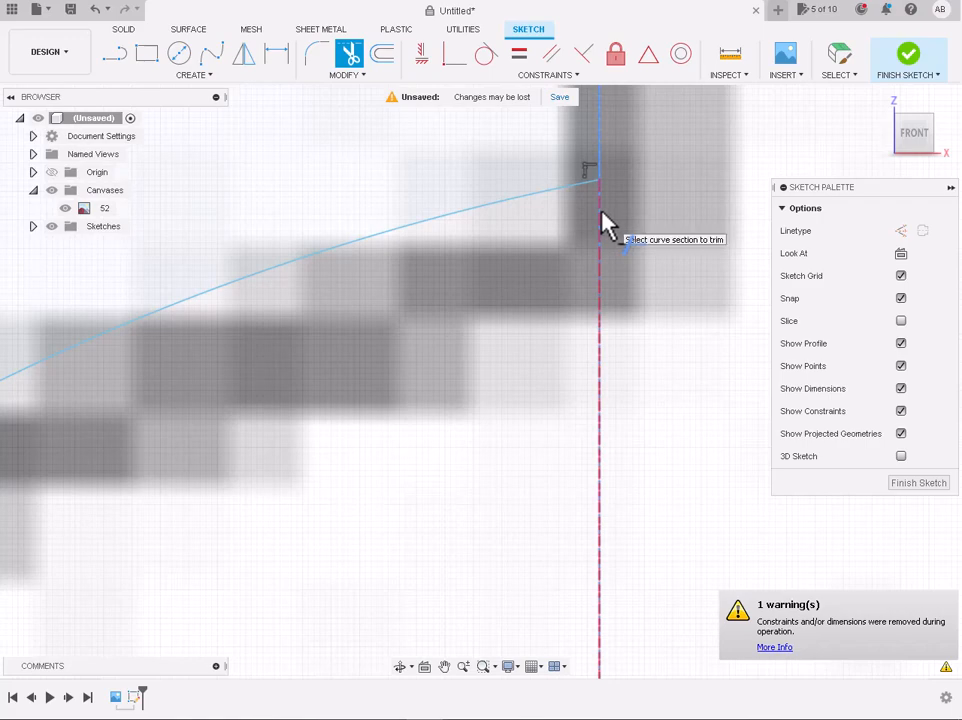
pyautogui.scroll(-4, 605, 222)
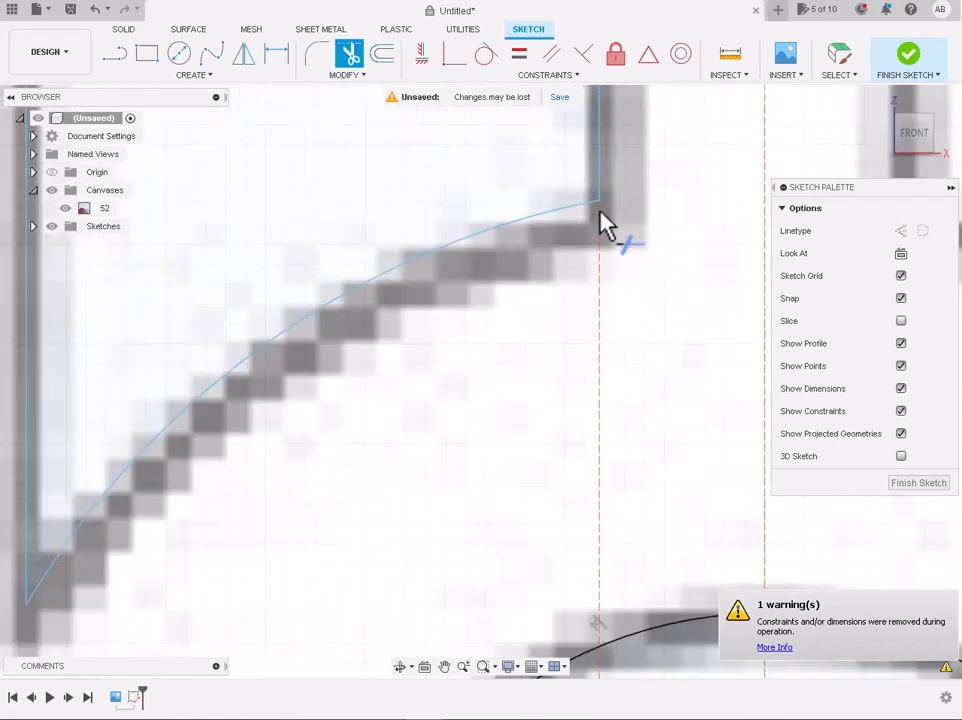
pyautogui.scroll(-5, 600, 260)
pyautogui.scroll(10, 597, 307)
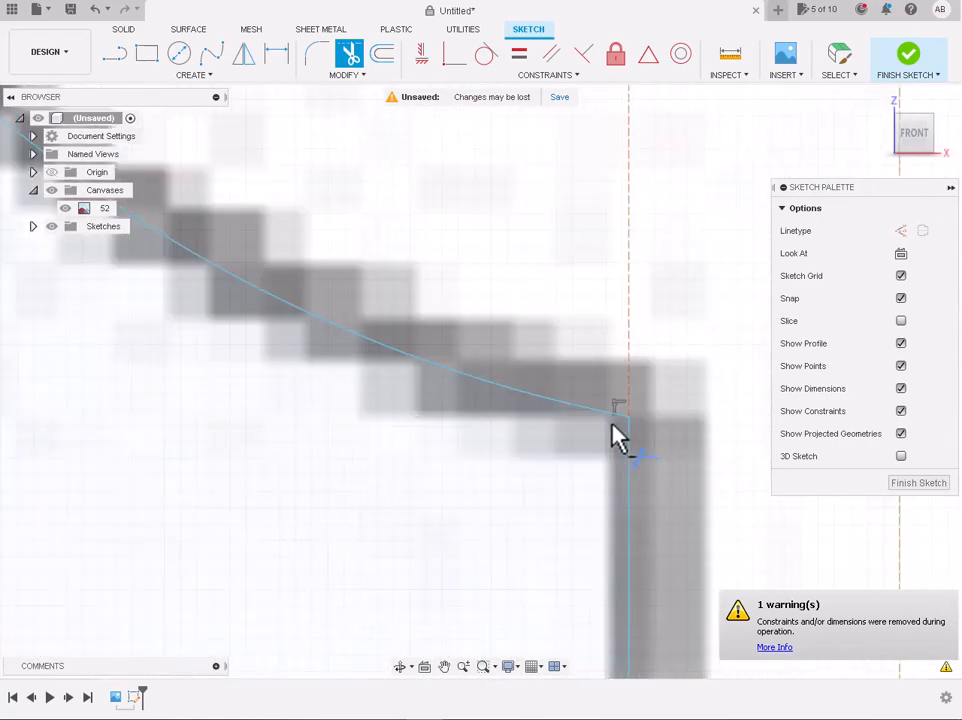
pyautogui.scroll(-5, 440, 402)
pyautogui.scroll(8, 320, 272)
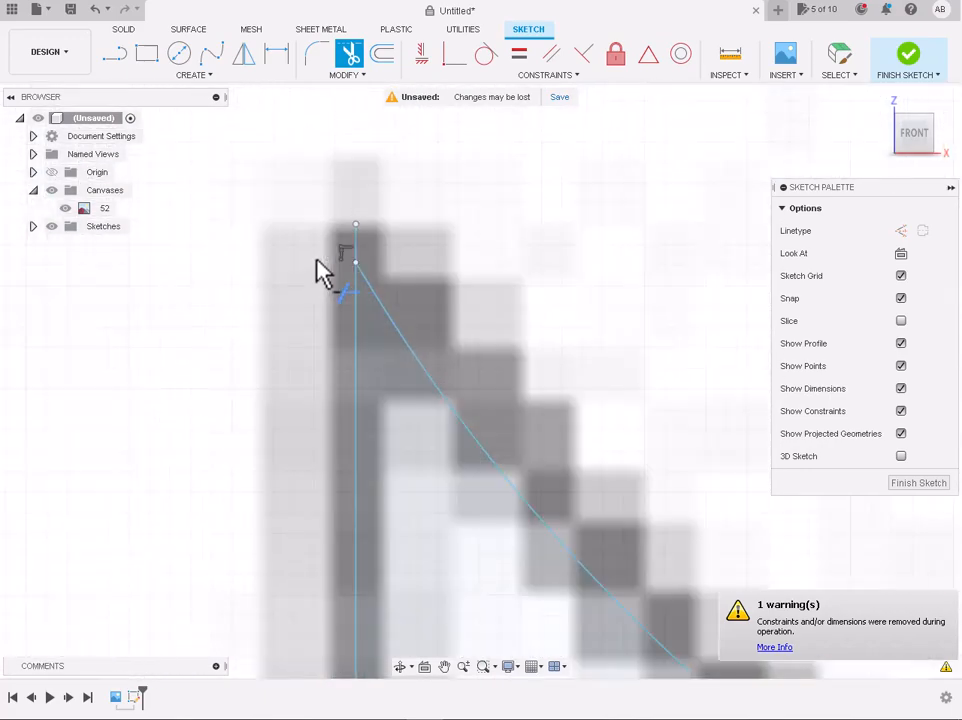
pyautogui.scroll(-10, 360, 255)
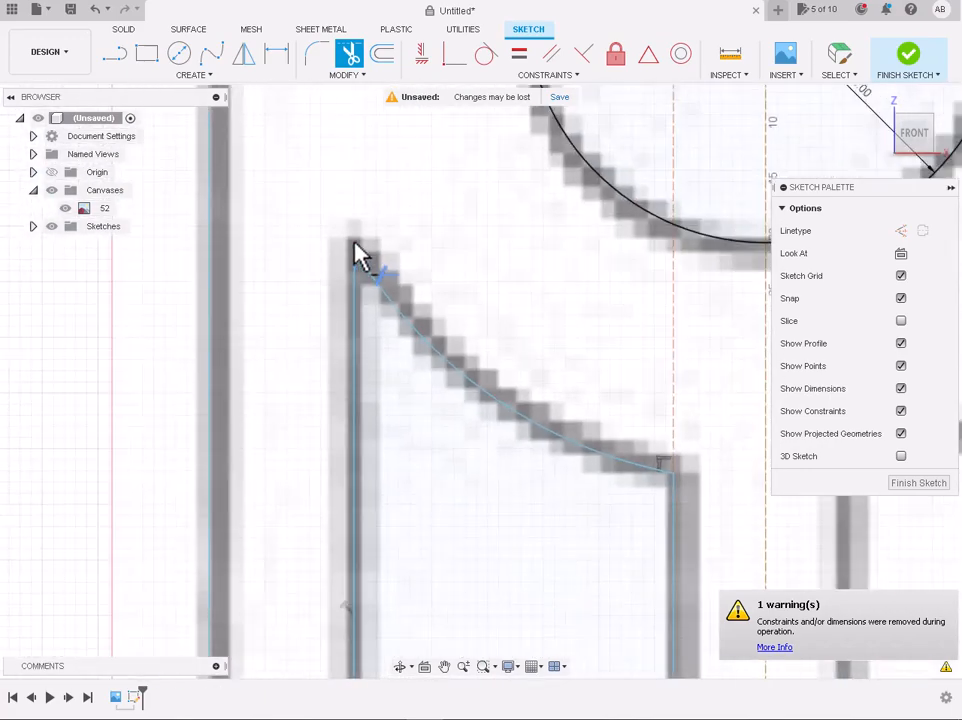
# Delete the diameter dimension of the door's central circle
pyautogui.press('Escape')
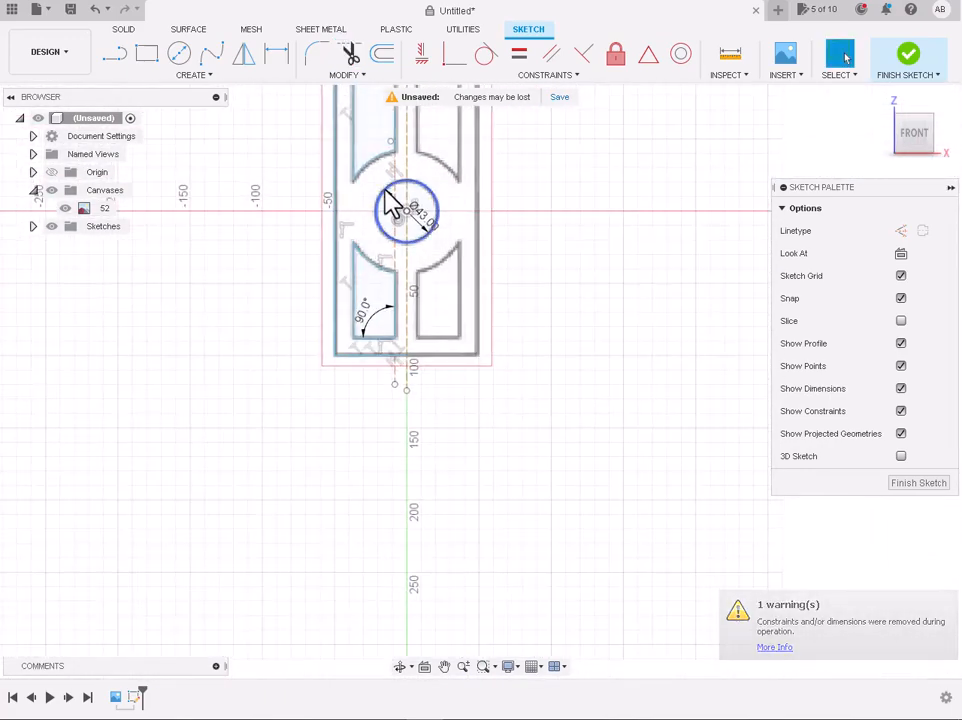
pyautogui.scroll(3, 405, 205)
pyautogui.click(412, 232)
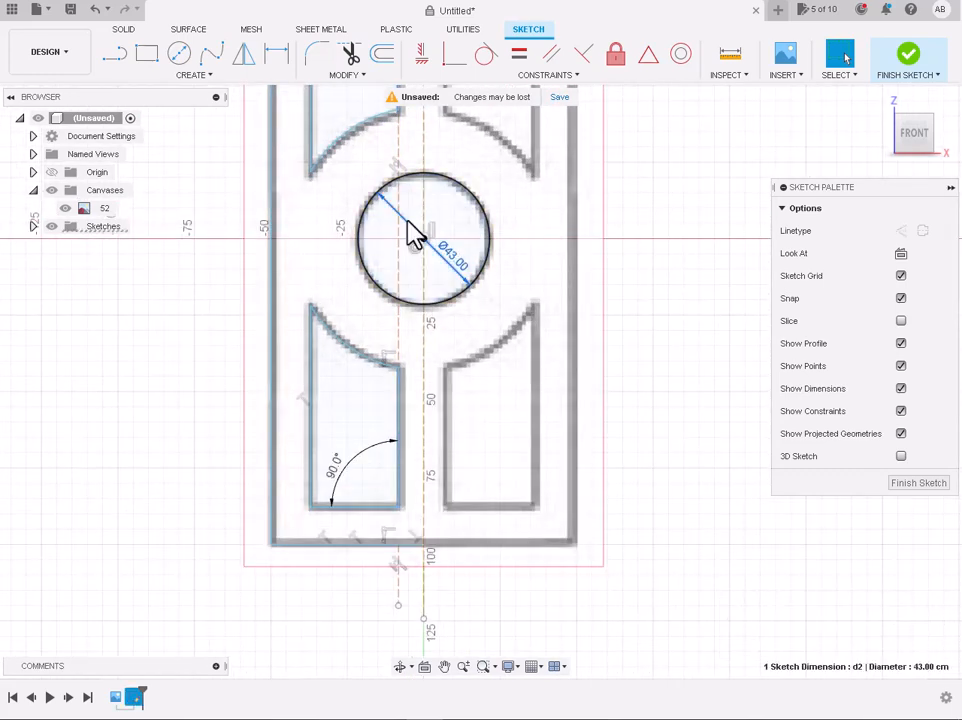
pyautogui.click(408, 227)
# Delete the vertical construction line segment running between the upper-left and lower-left panels
pyautogui.scroll(-5, 410, 228)
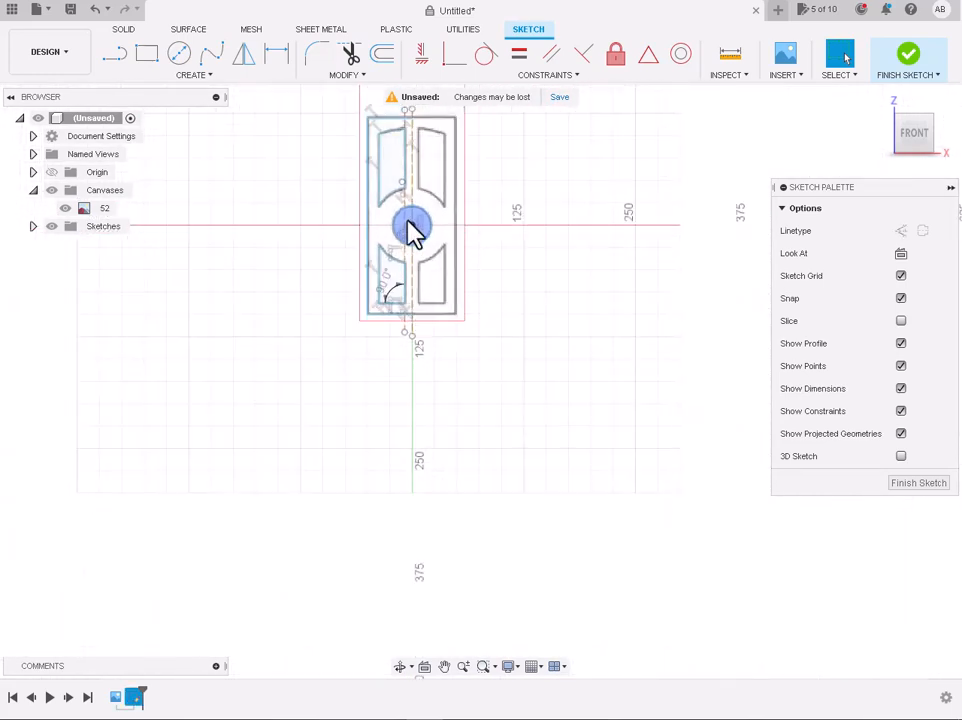
pyautogui.scroll(-3, 408, 221)
pyautogui.scroll(4, 424, 149)
pyautogui.moveTo(287, 153)
pyautogui.mouseDown()
pyautogui.moveTo(447, 464)
pyautogui.moveTo(402, 506)
pyautogui.moveTo(401, 489)
pyautogui.mouseUp()
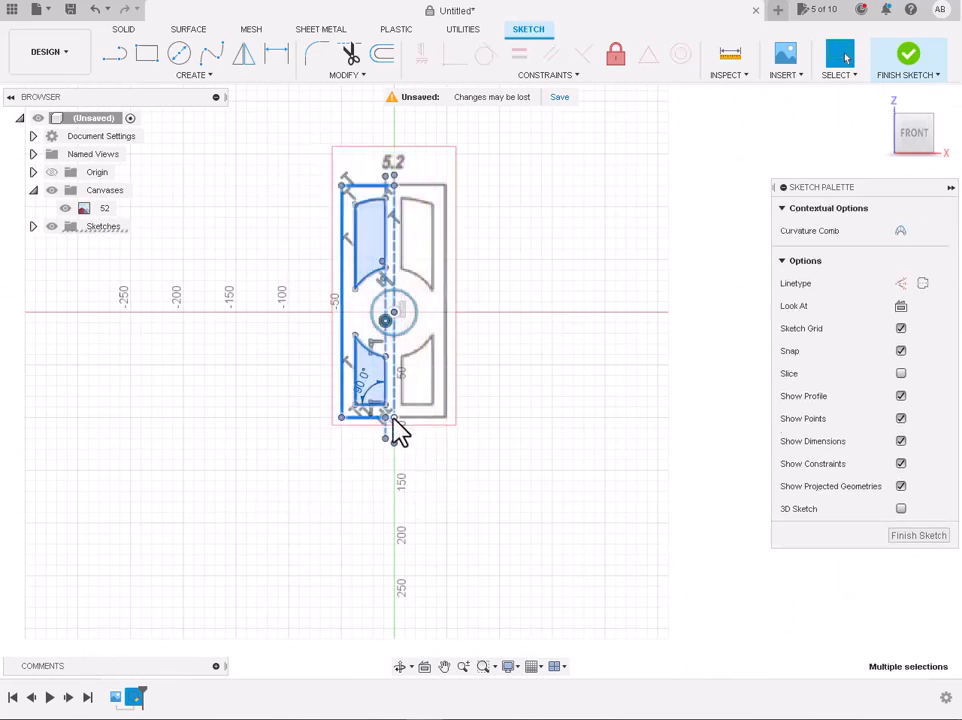
pyautogui.scroll(-1, 381, 319)
pyautogui.scroll(6, 389, 307)
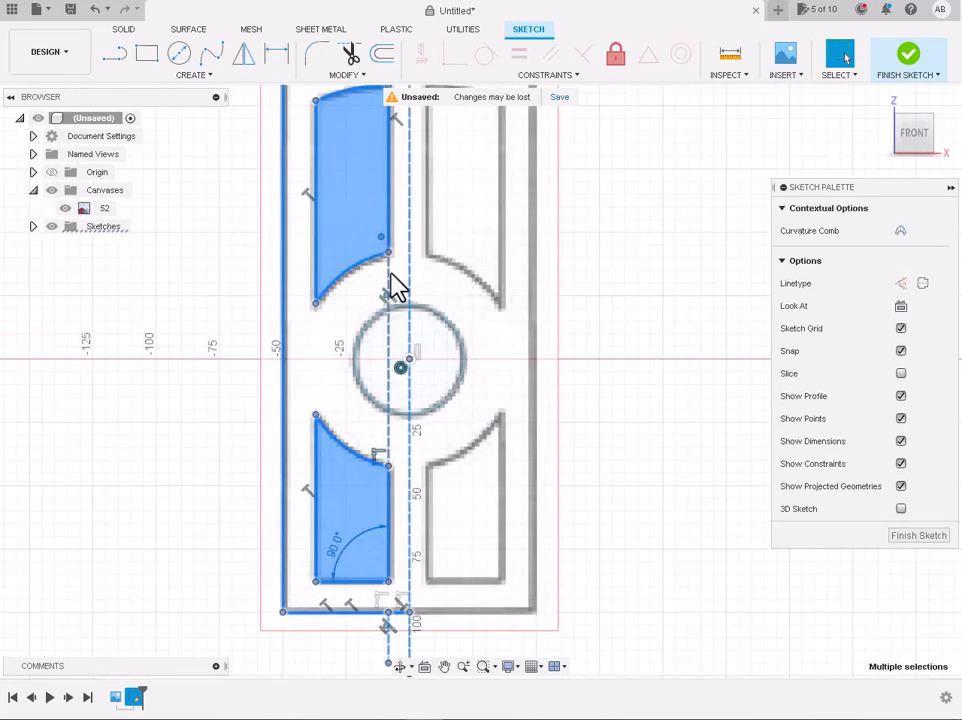
pyautogui.click(392, 285)
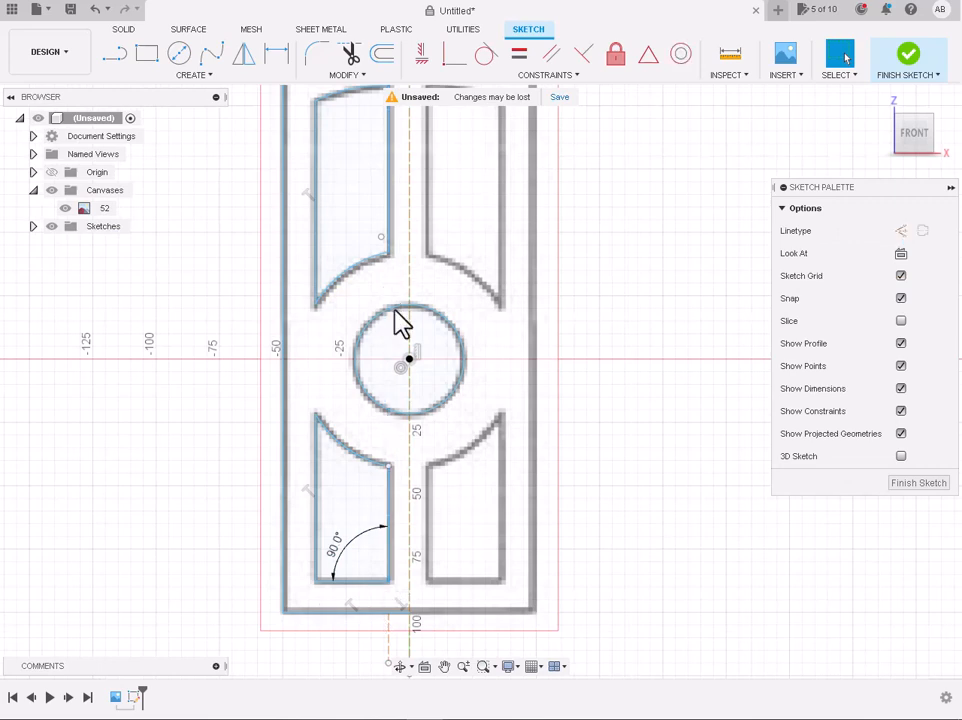
# Mirror the left half of the door outline, both left panels and the central circle selection about the vertical centre construction line
pyautogui.scroll(-2, 397, 326)
pyautogui.moveTo(511, 580)
pyautogui.mouseDown()
pyautogui.moveTo(290, 161)
pyautogui.moveTo(275, 110)
pyautogui.mouseUp()
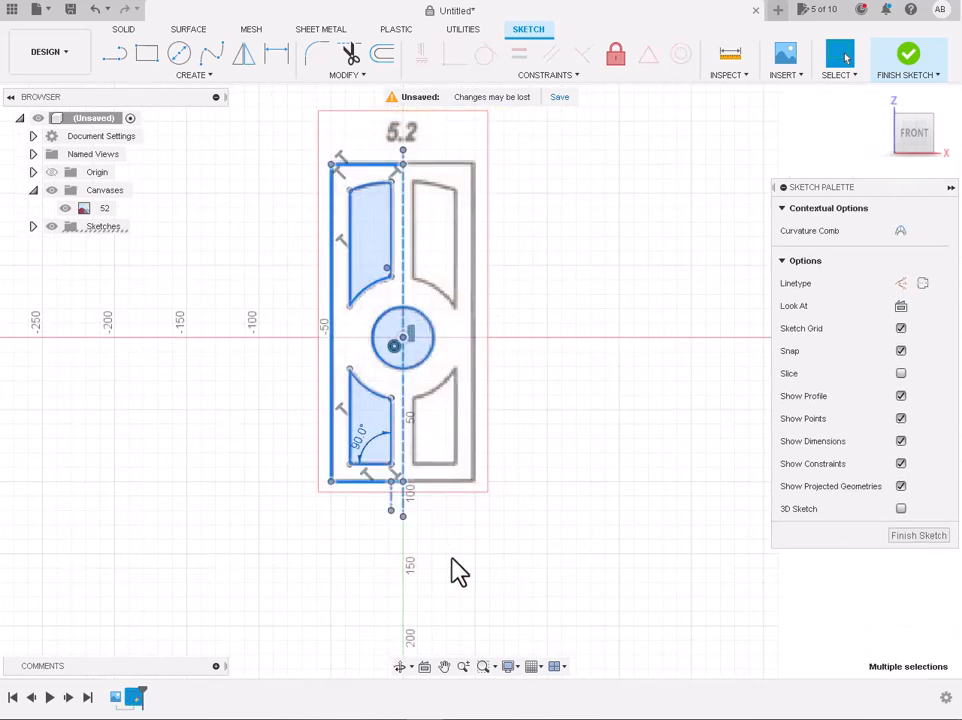
pyautogui.moveTo(448, 560)
pyautogui.mouseDown()
pyautogui.moveTo(352, 534)
pyautogui.moveTo(345, 507)
pyautogui.mouseUp()
pyautogui.scroll(2, 403, 517)
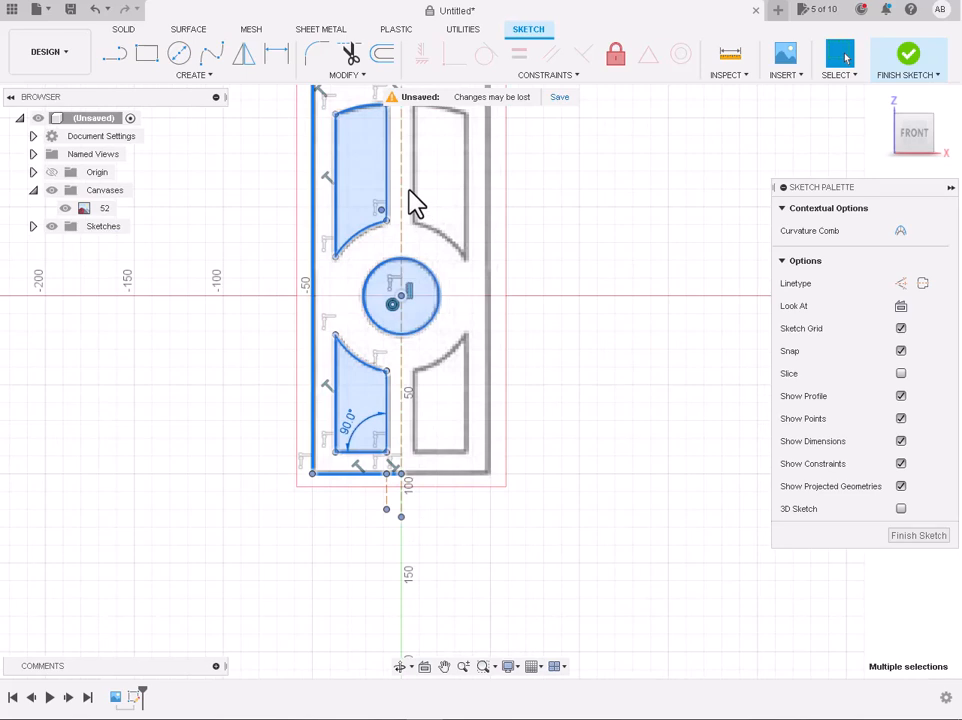
pyautogui.scroll(-2, 410, 191)
pyautogui.scroll(2, 427, 113)
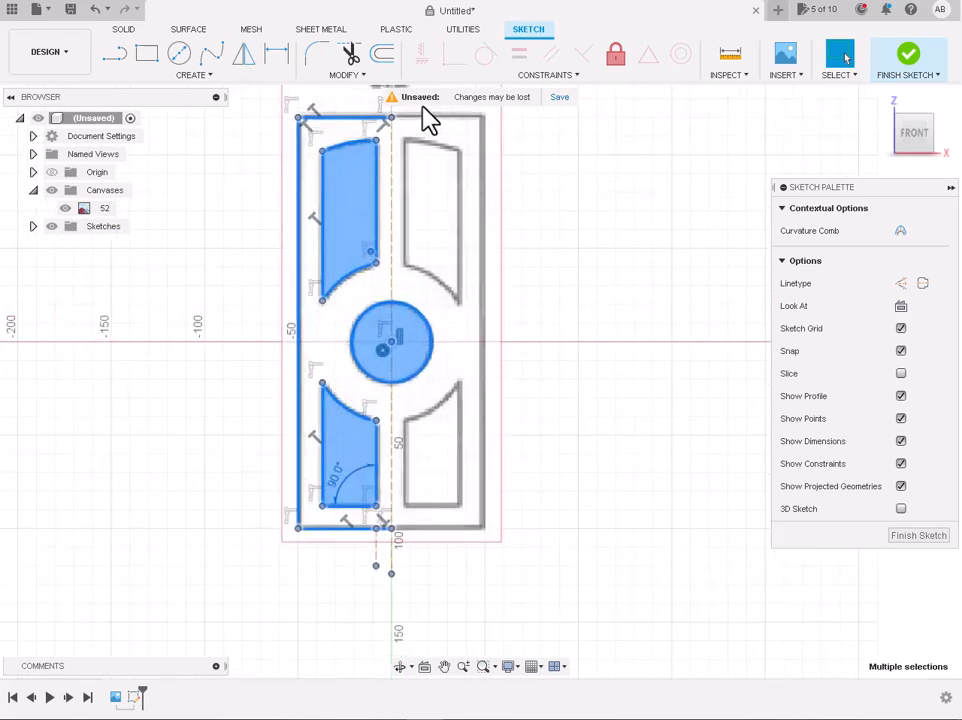
pyautogui.click(243, 56)
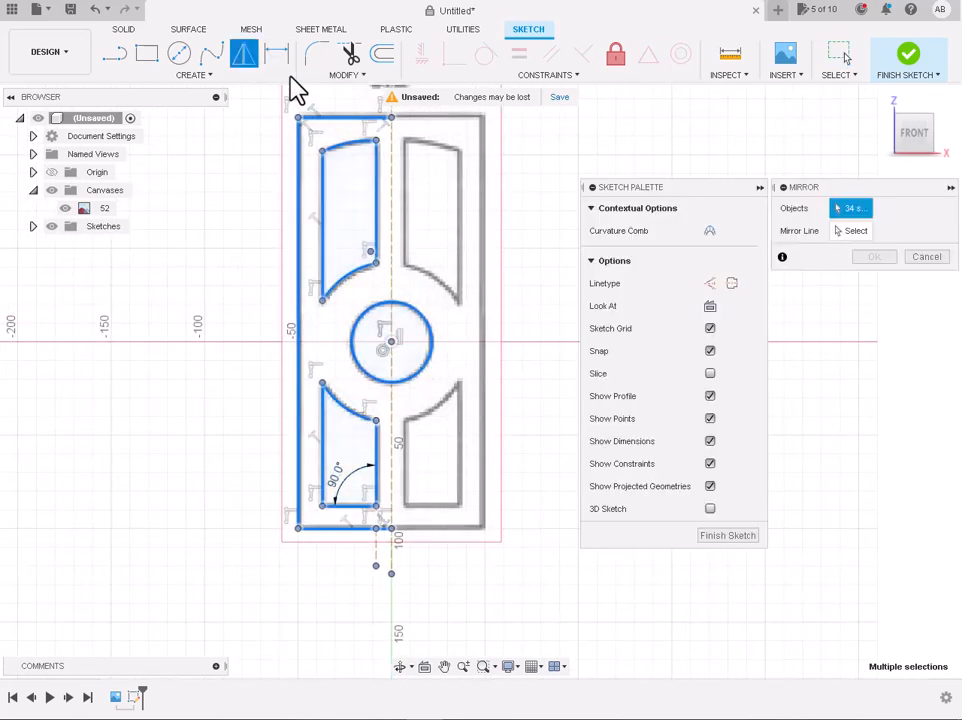
pyautogui.click(852, 231)
pyautogui.click(391, 234)
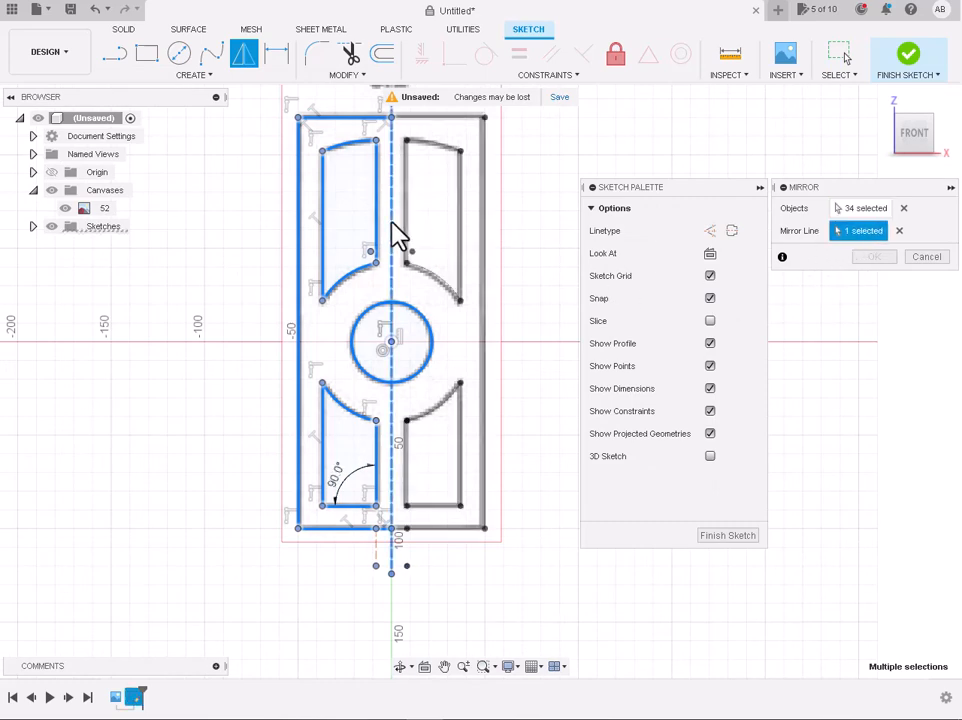
pyautogui.click(878, 260)
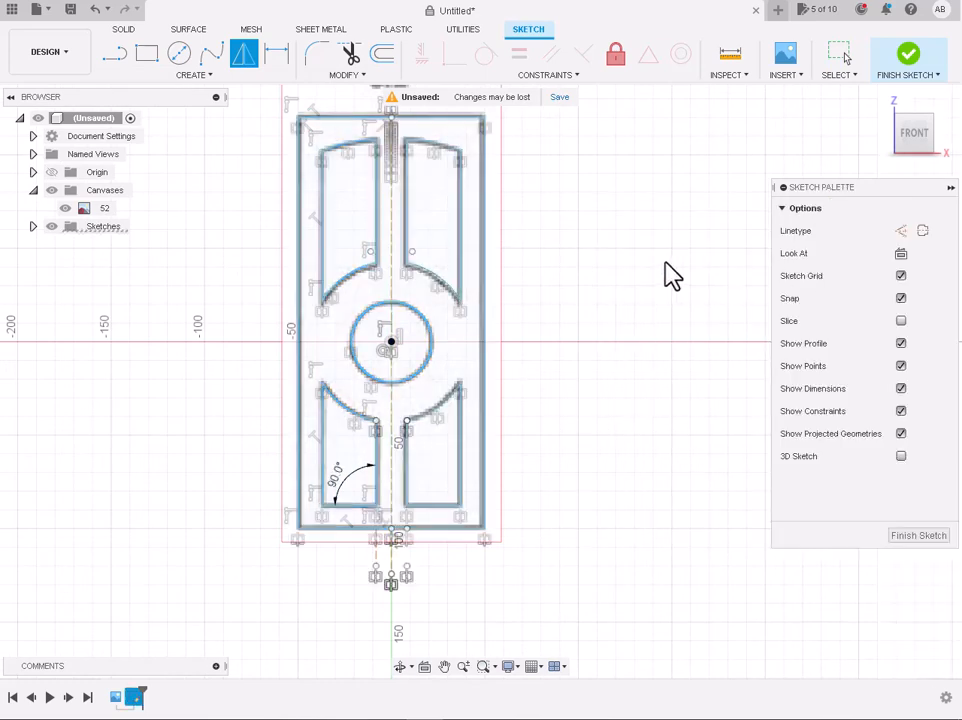
# Delete the leftover construction line stub below the door's bottom edge, left of the centre line, and finish the sketch
pyautogui.scroll(4, 495, 512)
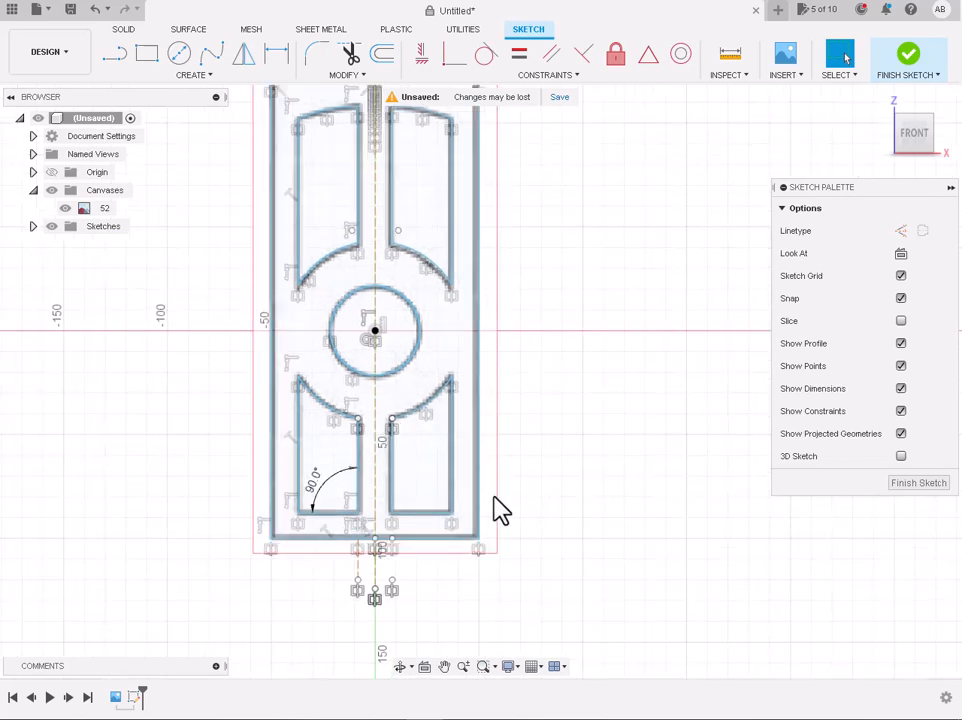
pyautogui.click(264, 600)
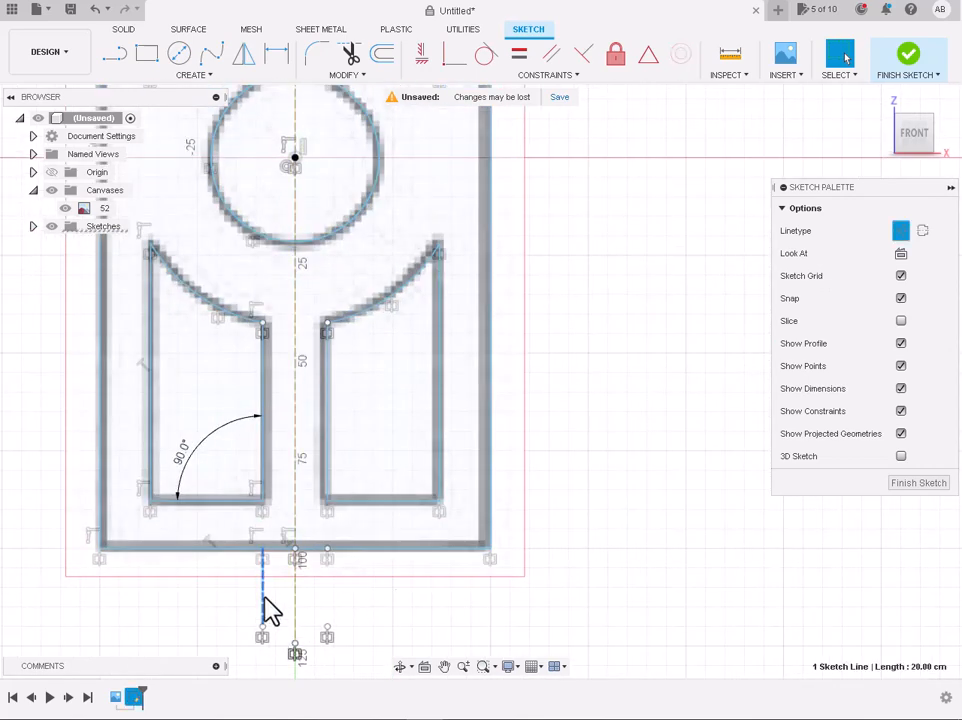
pyautogui.press('Delete')
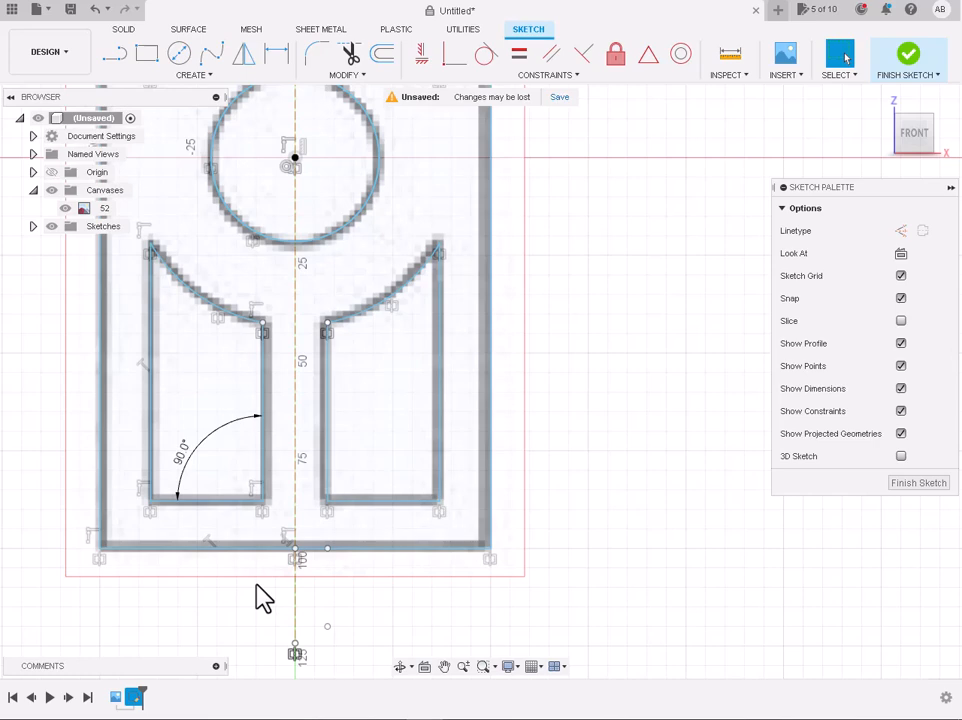
pyautogui.scroll(-4, 264, 600)
pyautogui.click(910, 58)
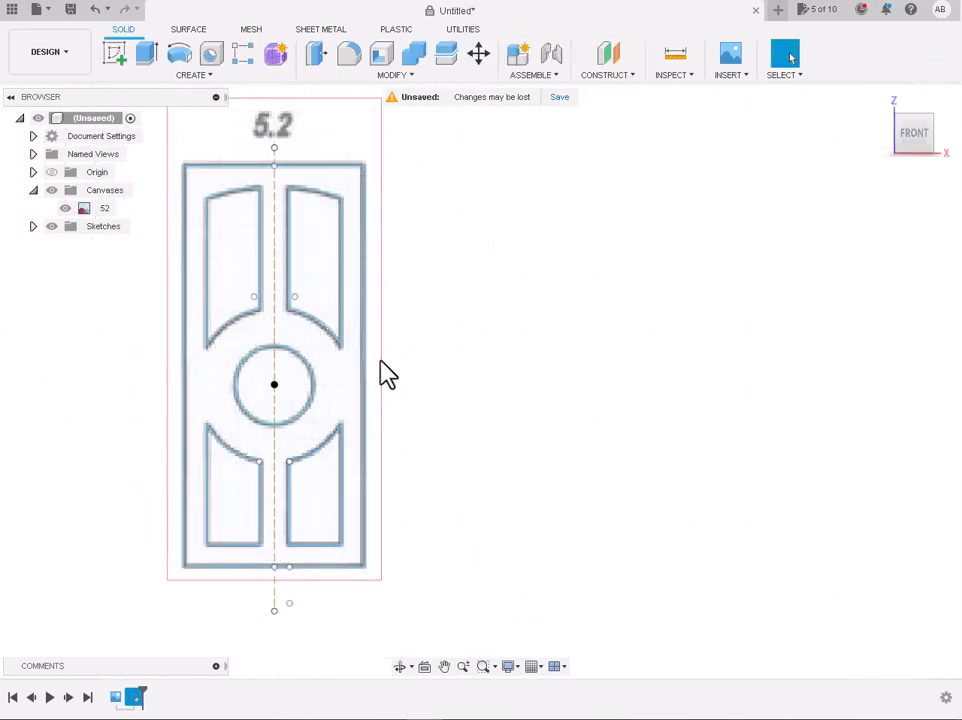
# Extrude the door frame profile surrounding the four panels and the circle 4 cm as a new body
pyautogui.click(352, 400)
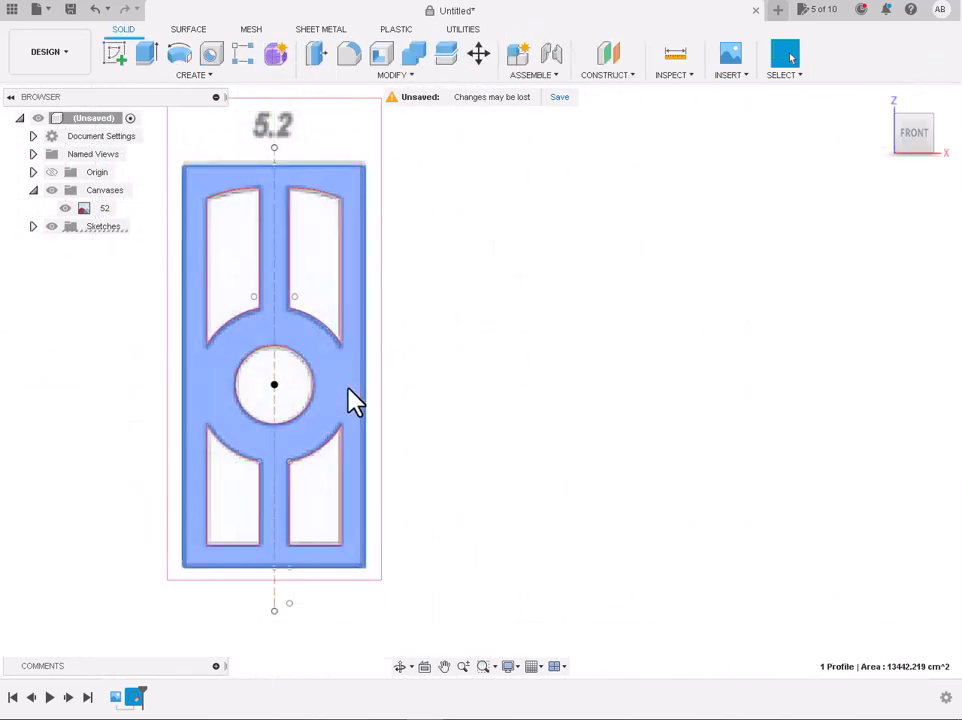
pyautogui.click(150, 56)
pyautogui.click(880, 101)
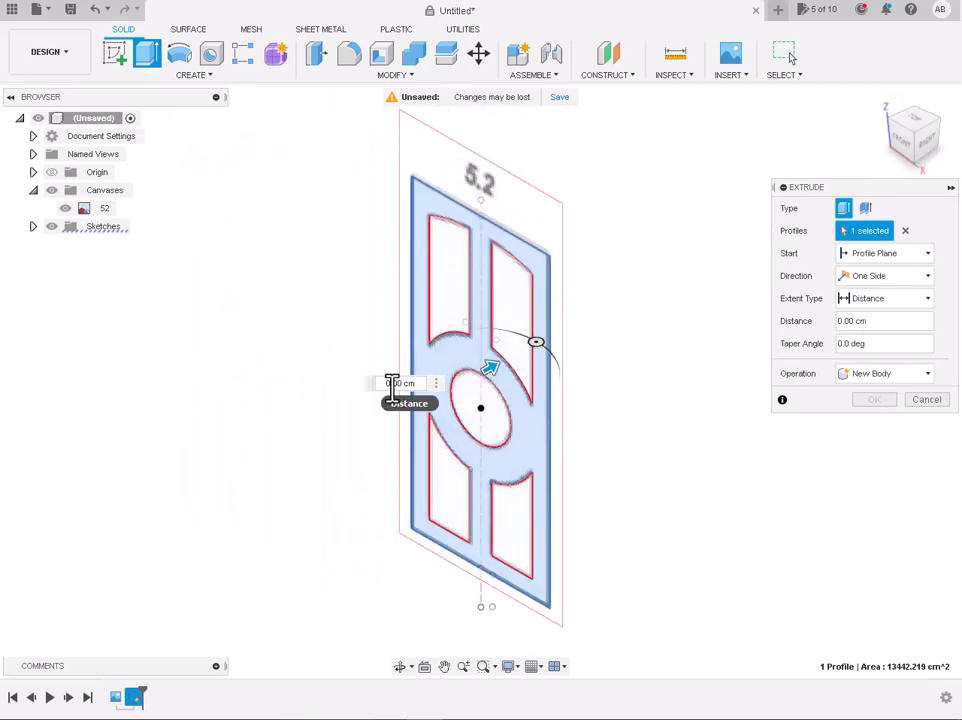
pyautogui.write('4')
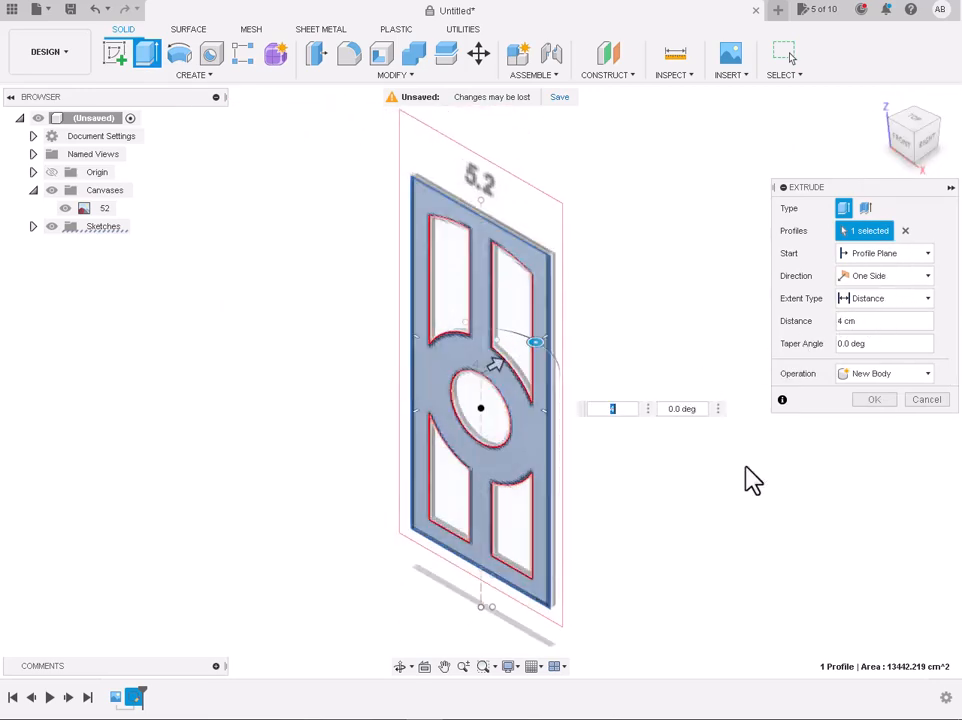
pyautogui.press('Return')
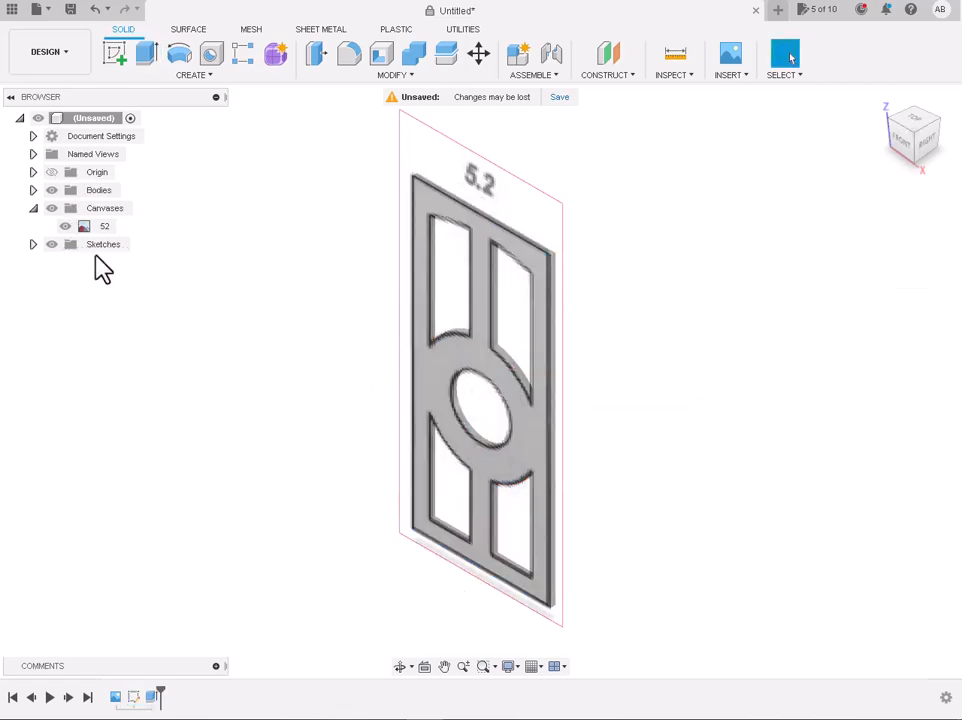
# Hide the reference canvas 52 so that only the extruded door frame is shown
pyautogui.click(65, 226)
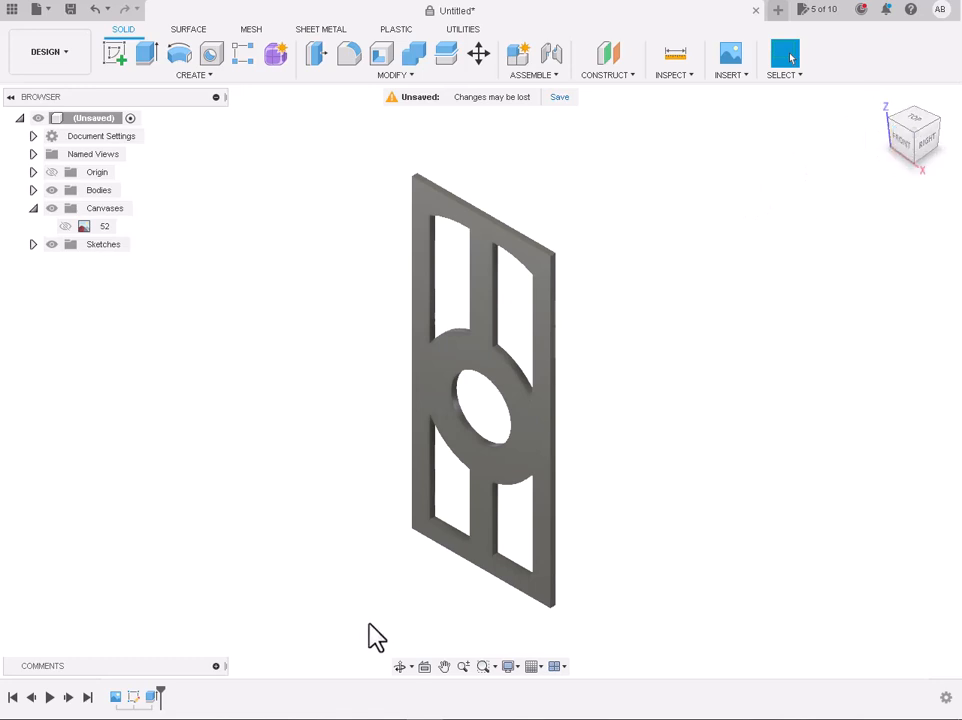
pyautogui.click(400, 666)
pyautogui.moveTo(515, 580); pyautogui.dragTo(572, 540)
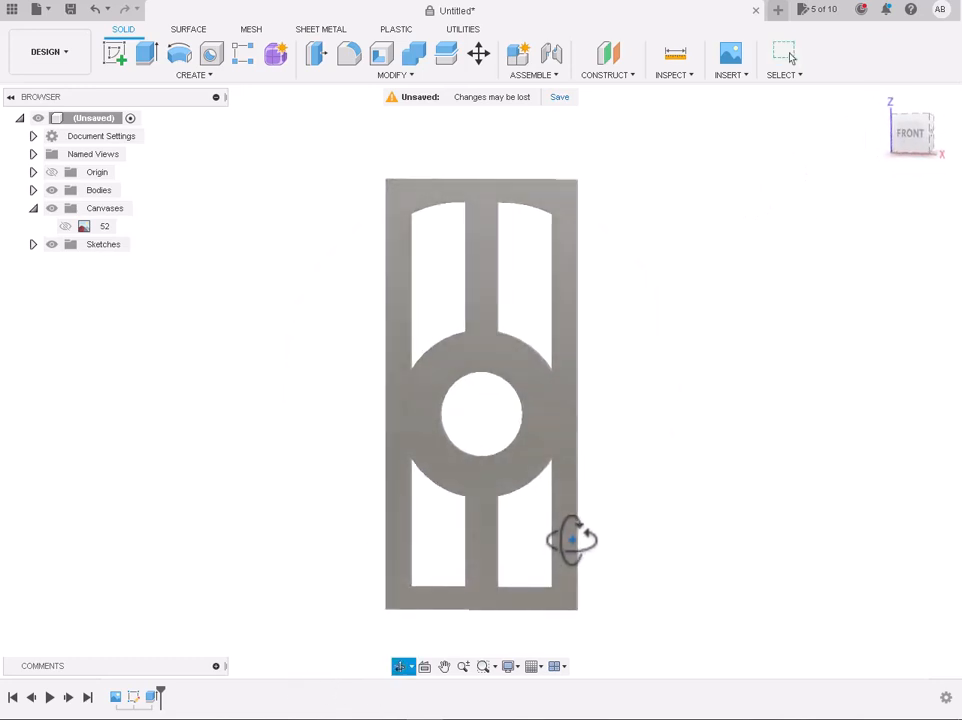